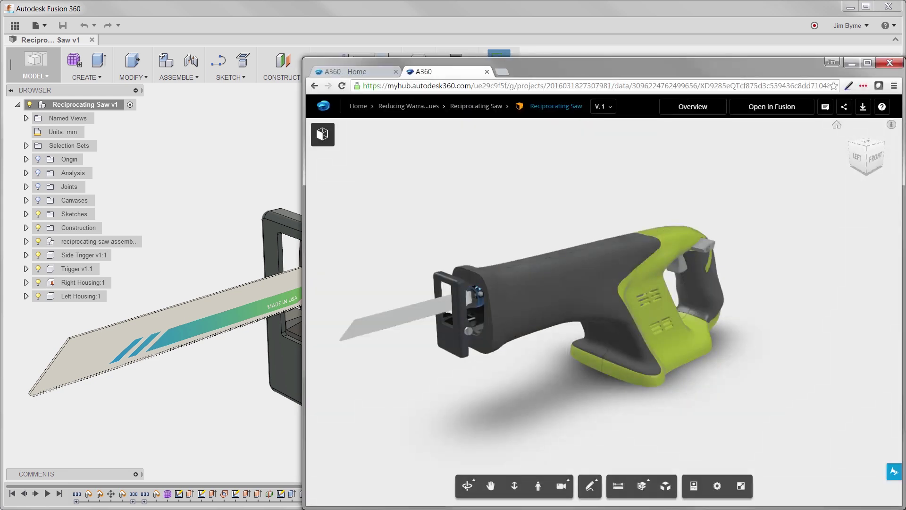
Step: Hide the outer housing and pin 'Please check the gear housing for excessive vibration' on the gear area
{"action": "right_click", "coordinate": [542, 288]}
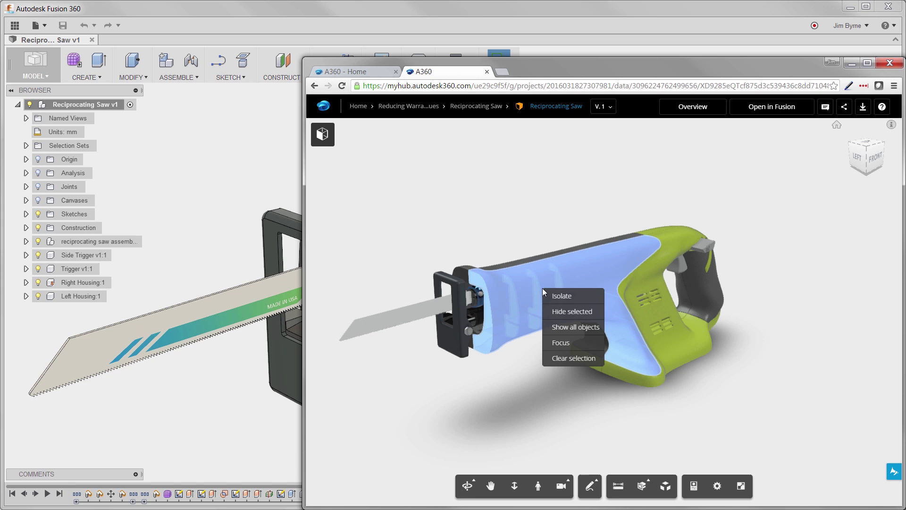
{"action": "left_click", "coordinate": [551, 310]}
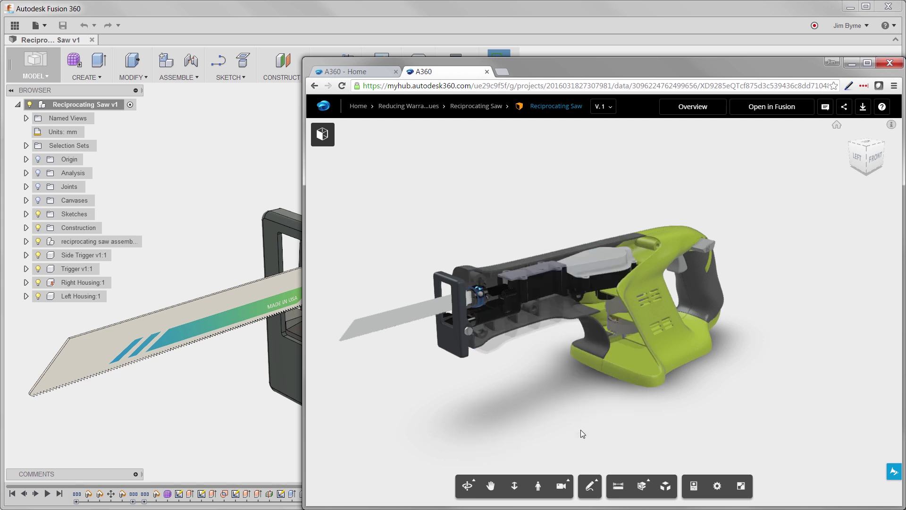
{"action": "left_click", "coordinate": [590, 487]}
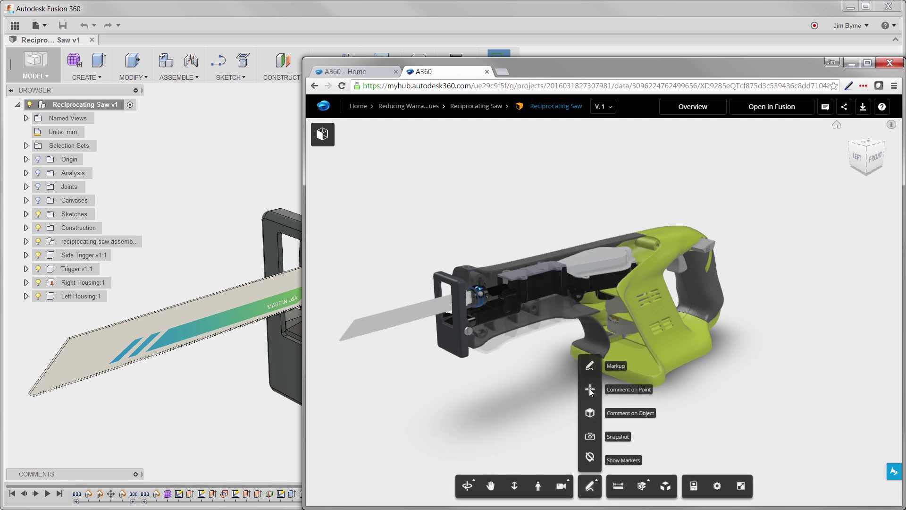
{"action": "left_click", "coordinate": [589, 388]}
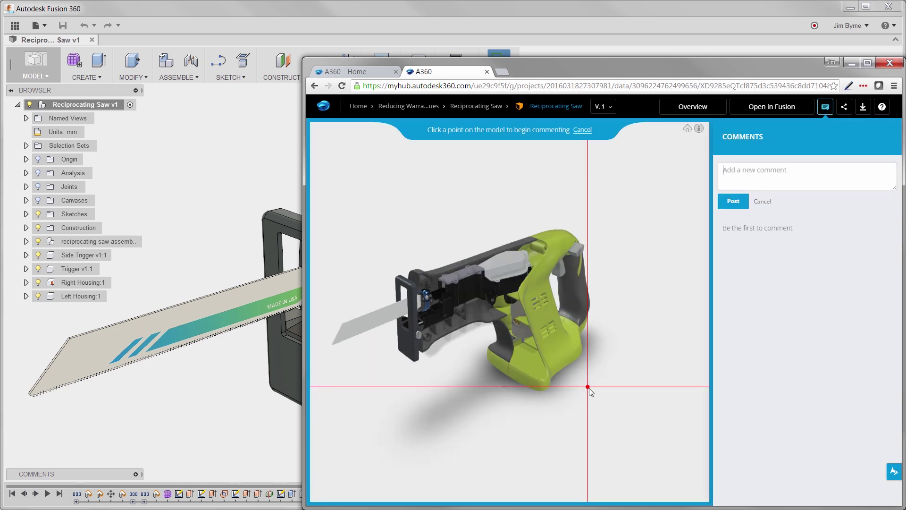
{"action": "left_click", "coordinate": [451, 284]}
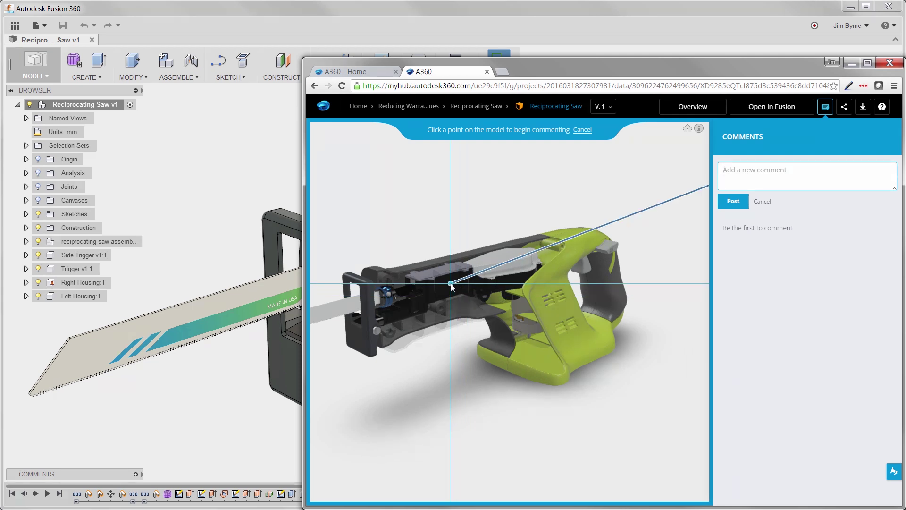
{"action": "type", "text": "Pl"}
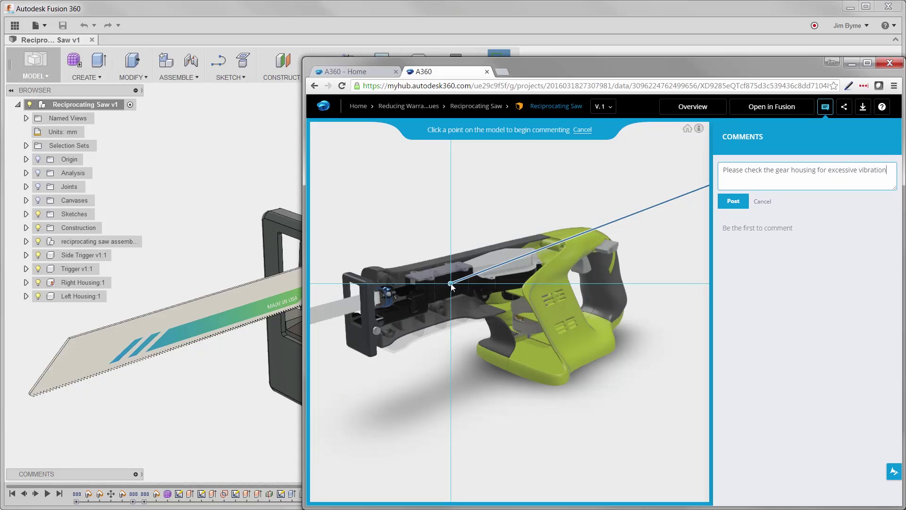
{"action": "left_click", "coordinate": [451, 283]}
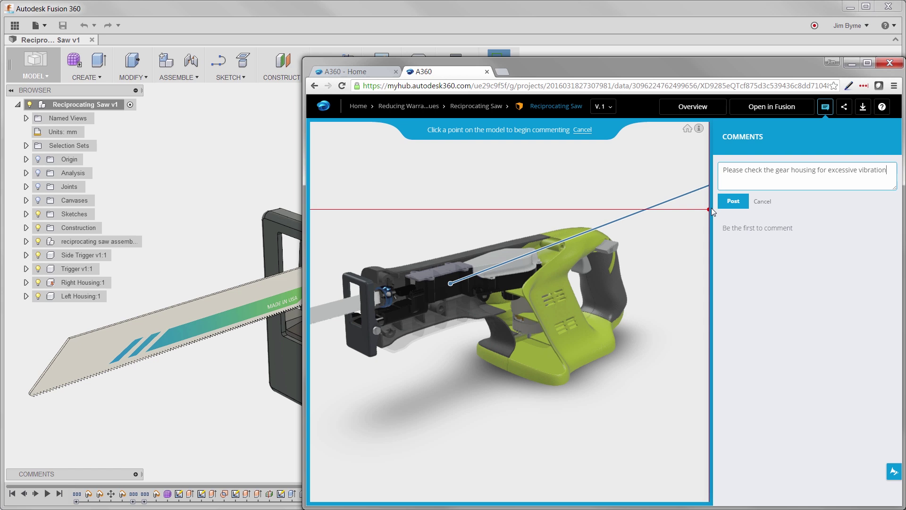
{"action": "left_click", "coordinate": [727, 202]}
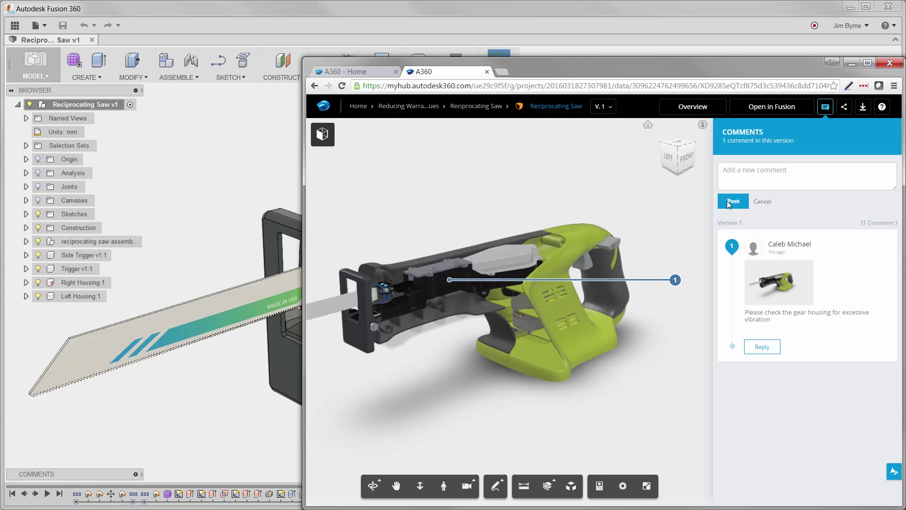
Step: In Fusion 360, hide Left Housing:1 and post the reply 'No problem. Checking now'
{"action": "left_click", "coordinate": [217, 415]}
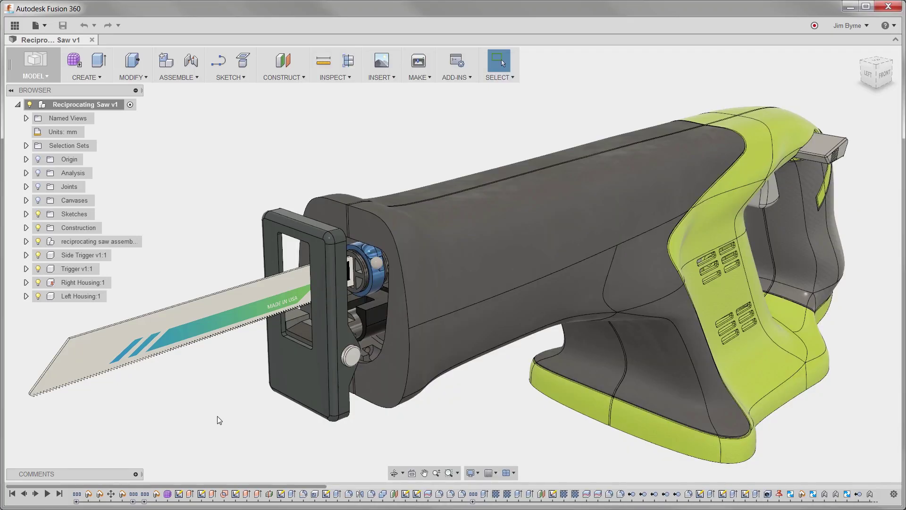
{"action": "left_click", "coordinate": [135, 474]}
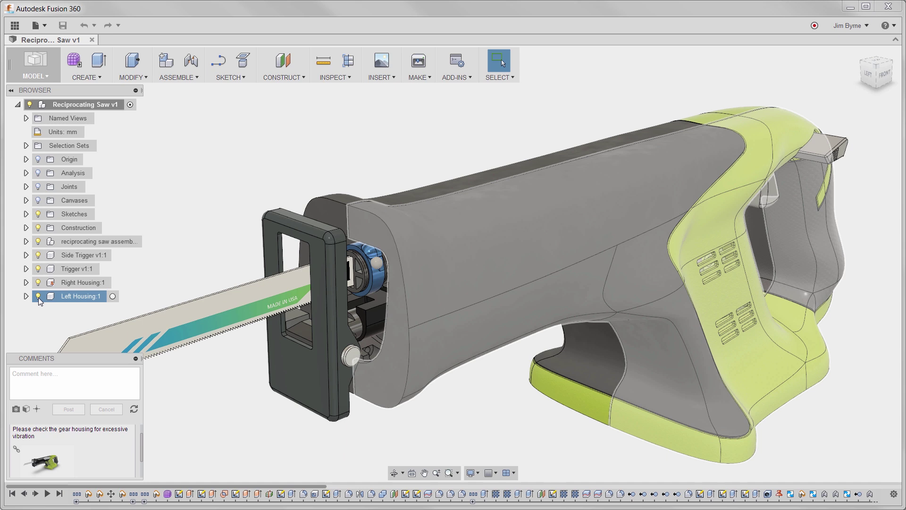
{"action": "left_click", "coordinate": [38, 296]}
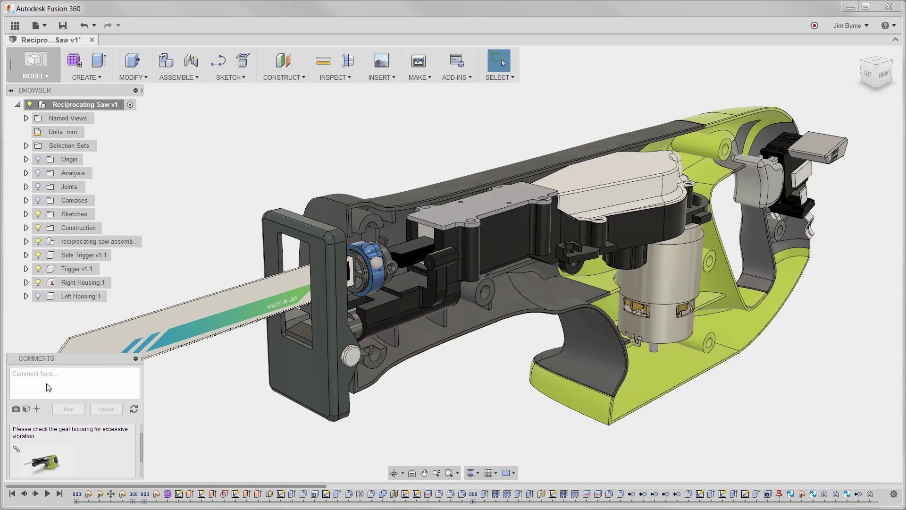
{"action": "type", "text": "No problem.  Checking now"}
{"action": "left_click", "coordinate": [58, 409]}
{"action": "left_click", "coordinate": [136, 359]}
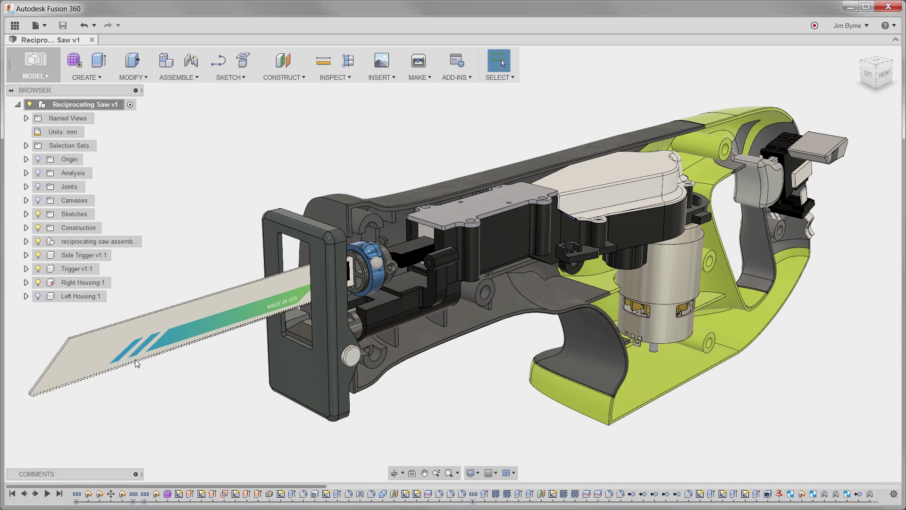
Step: Switch to the Simulation workspace and create a Modal Frequencies study
{"action": "left_click", "coordinate": [50, 71]}
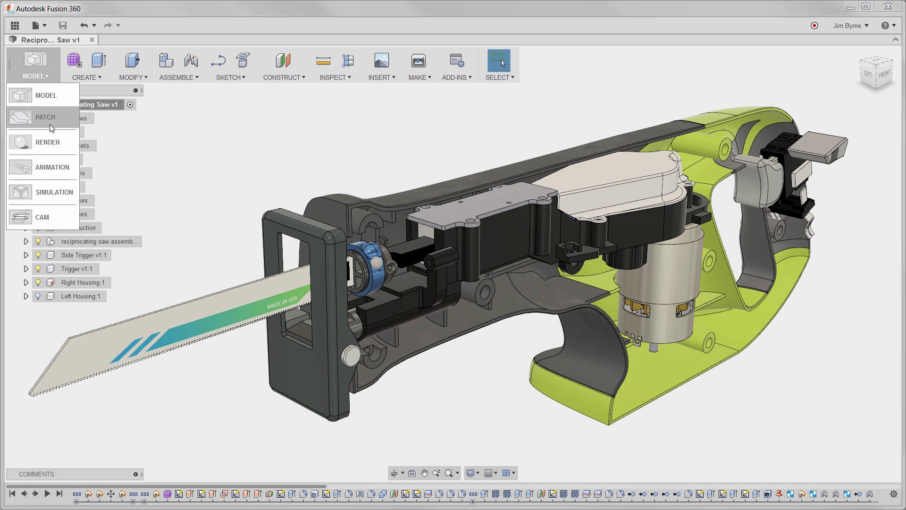
{"action": "left_click", "coordinate": [50, 186]}
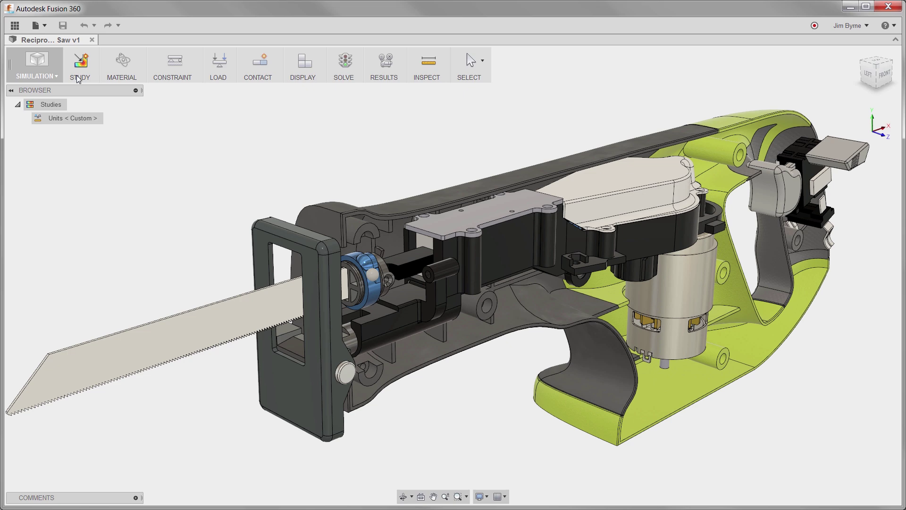
{"action": "left_click", "coordinate": [78, 75]}
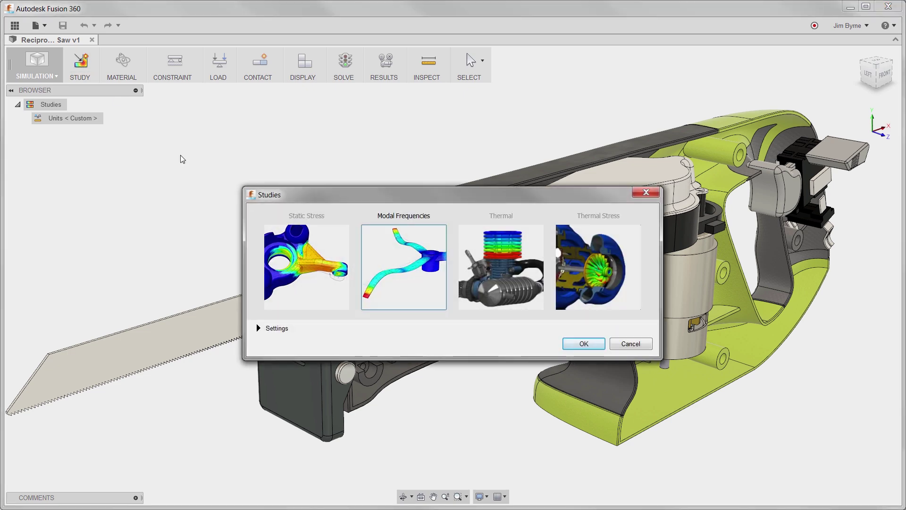
{"action": "left_click", "coordinate": [567, 344]}
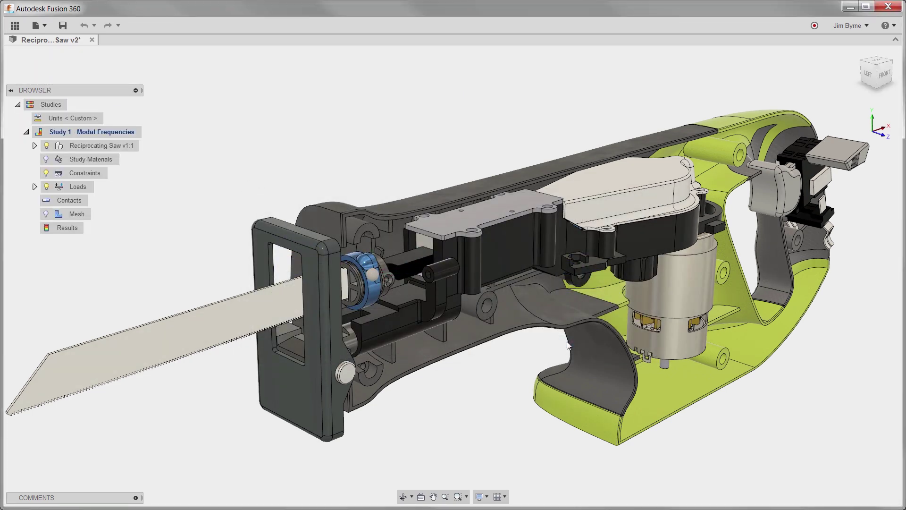
Step: Isolate the gearbox housing part so only it remains in the study
{"action": "left_click", "coordinate": [510, 243]}
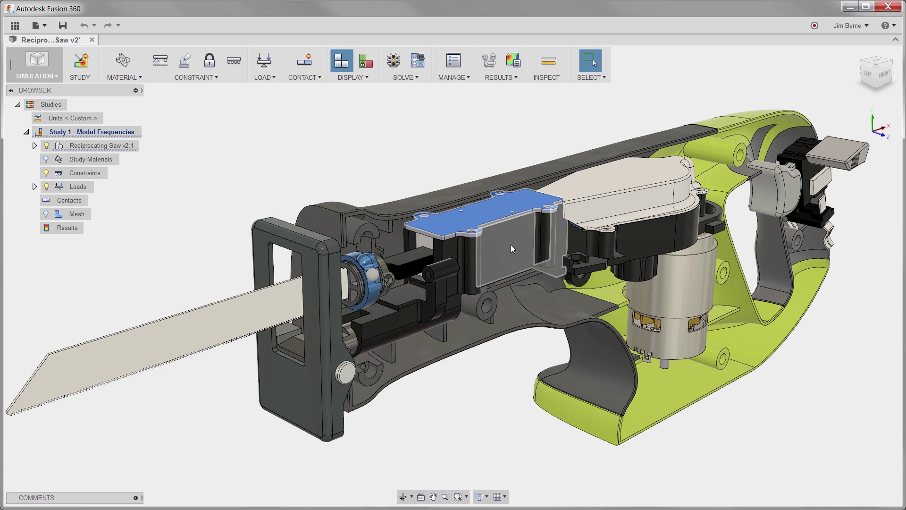
{"action": "right_click", "coordinate": [578, 183]}
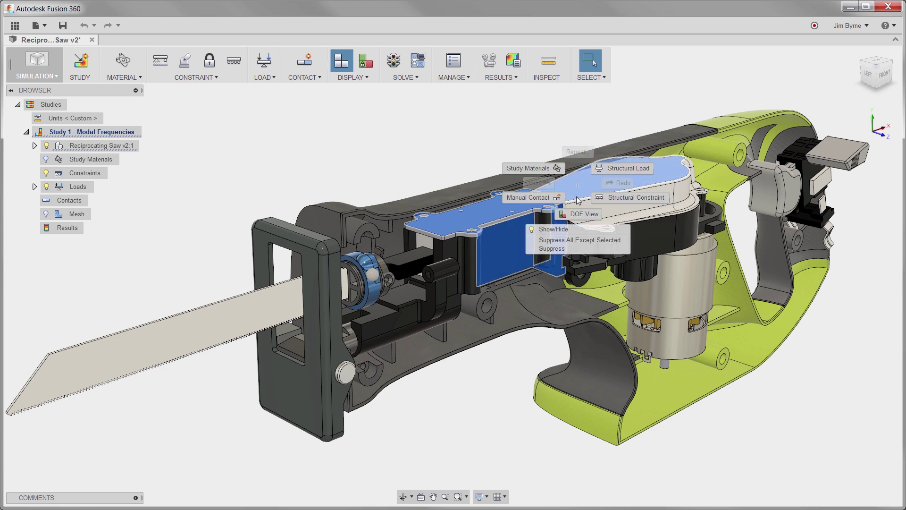
{"action": "left_click", "coordinate": [559, 234]}
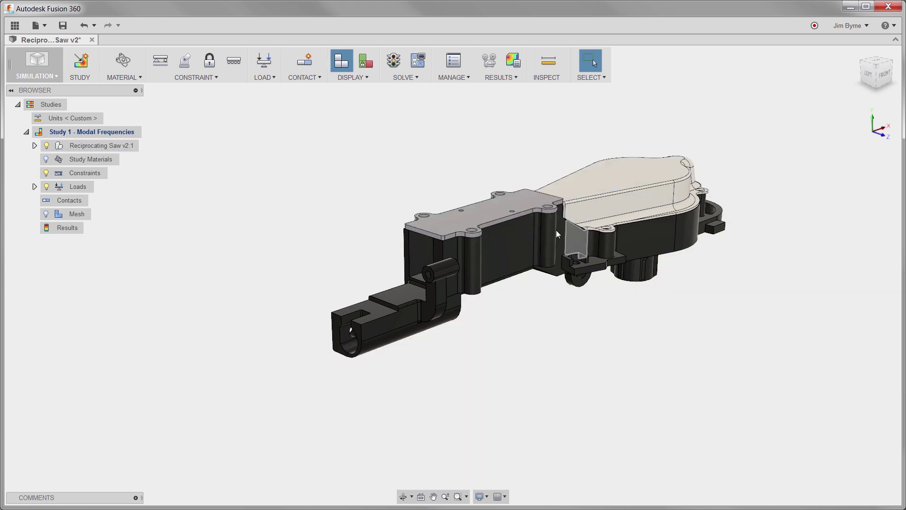
Step: Pin the two pin-hole faces and the large bore face of the gearbox housing
{"action": "left_click", "coordinate": [184, 61]}
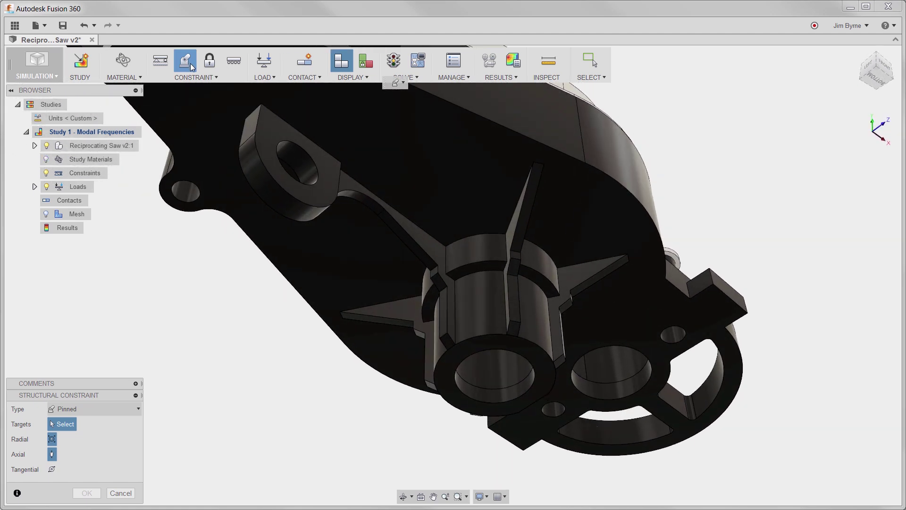
{"action": "left_click", "coordinate": [550, 382]}
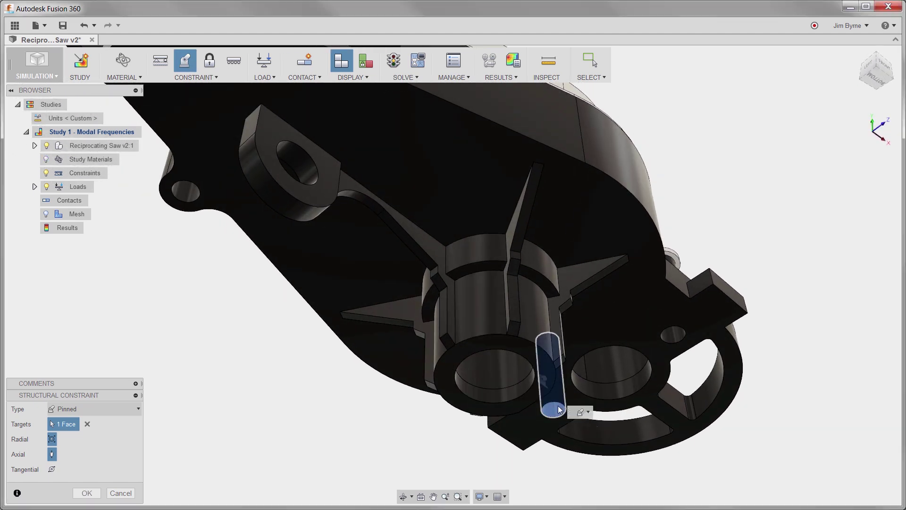
{"action": "left_click", "coordinate": [604, 387]}
{"action": "left_click", "coordinate": [678, 333]}
{"action": "right_click", "coordinate": [675, 333]}
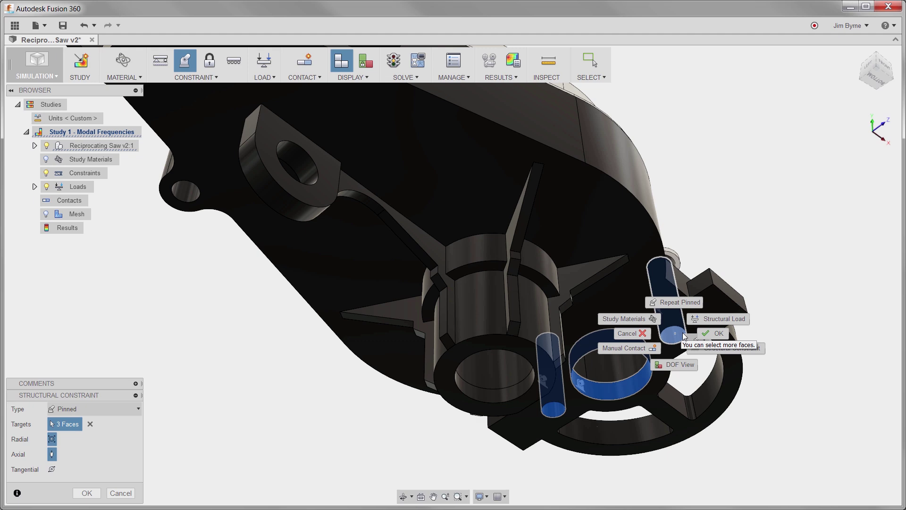
{"action": "left_click", "coordinate": [711, 333]}
Step: Add a second pinned constraint on the lug's bore face
{"action": "right_click", "coordinate": [710, 330]}
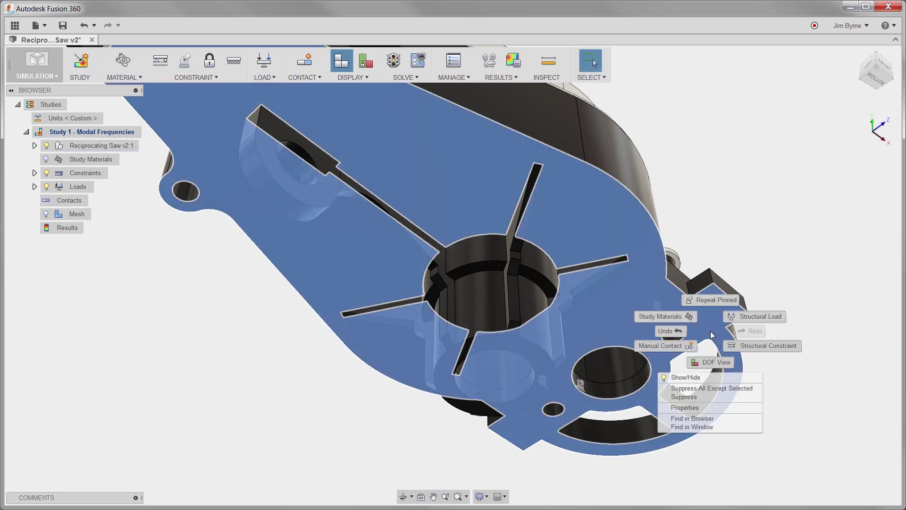
{"action": "left_click", "coordinate": [709, 303]}
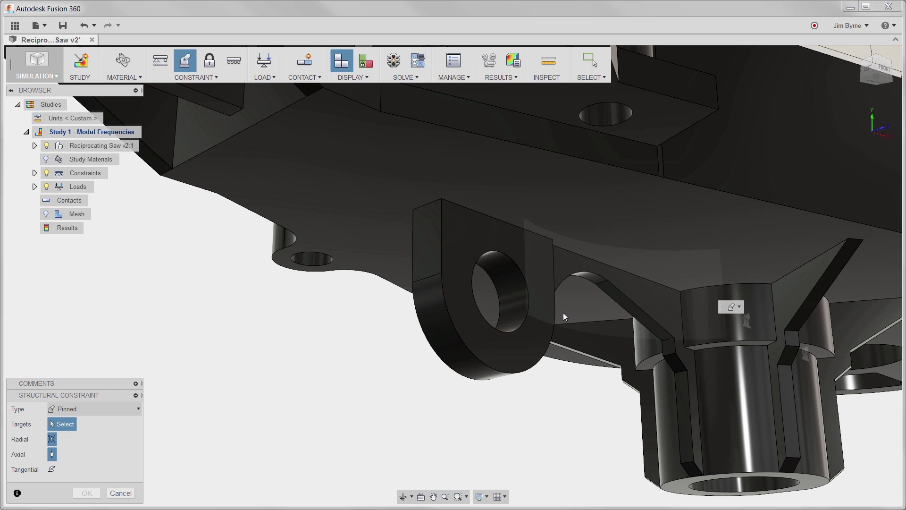
{"action": "left_click", "coordinate": [522, 301]}
{"action": "right_click", "coordinate": [523, 302]}
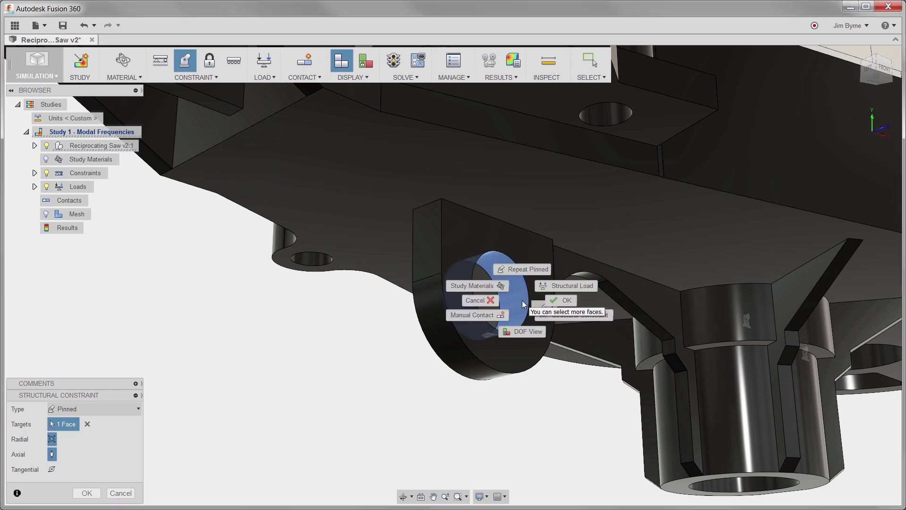
{"action": "left_click", "coordinate": [556, 302]}
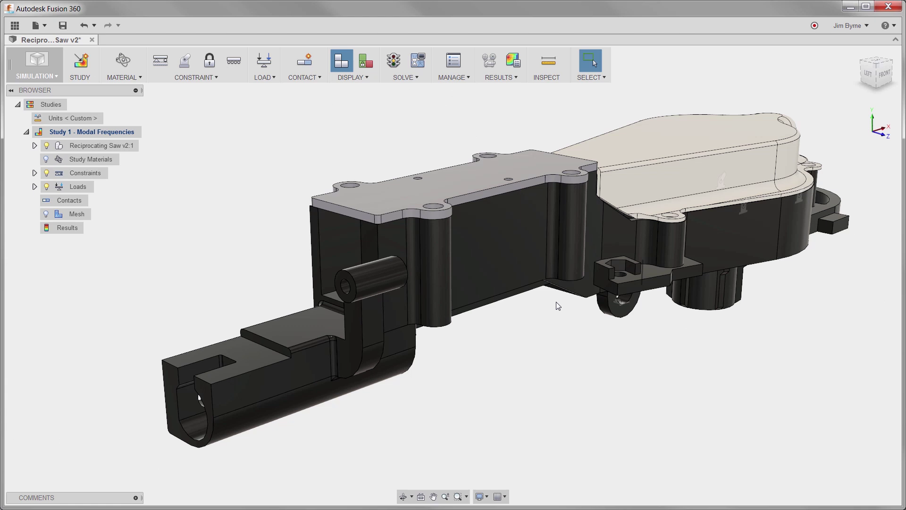
{"action": "right_click", "coordinate": [556, 302]}
{"action": "left_click", "coordinate": [560, 334]}
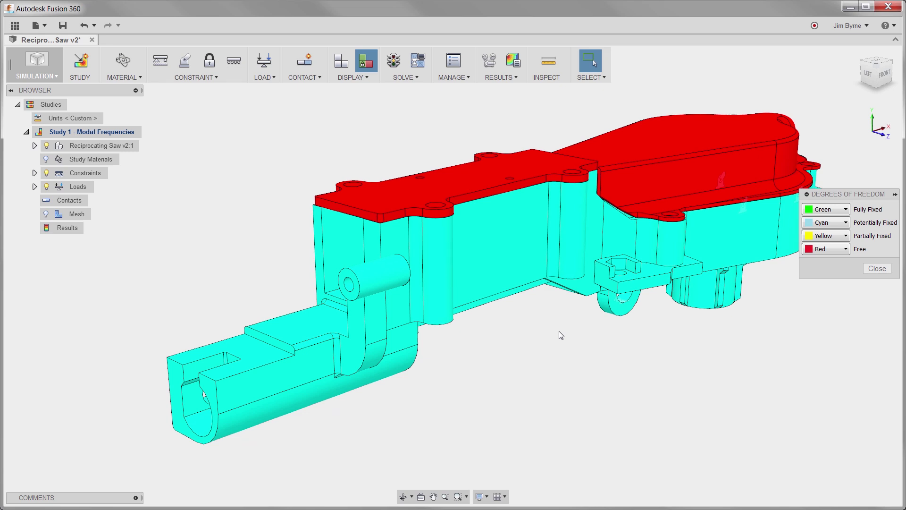
{"action": "right_click", "coordinate": [559, 331]}
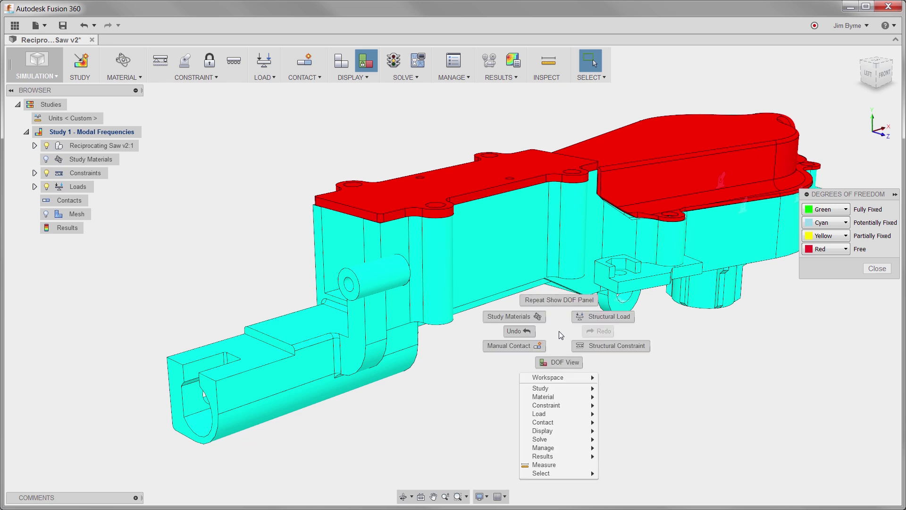
{"action": "left_click", "coordinate": [536, 351]}
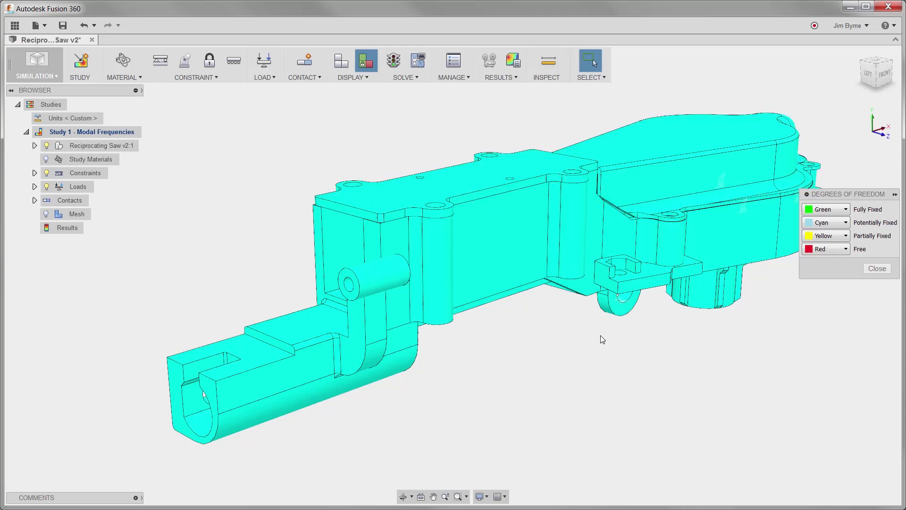
{"action": "left_click", "coordinate": [877, 268]}
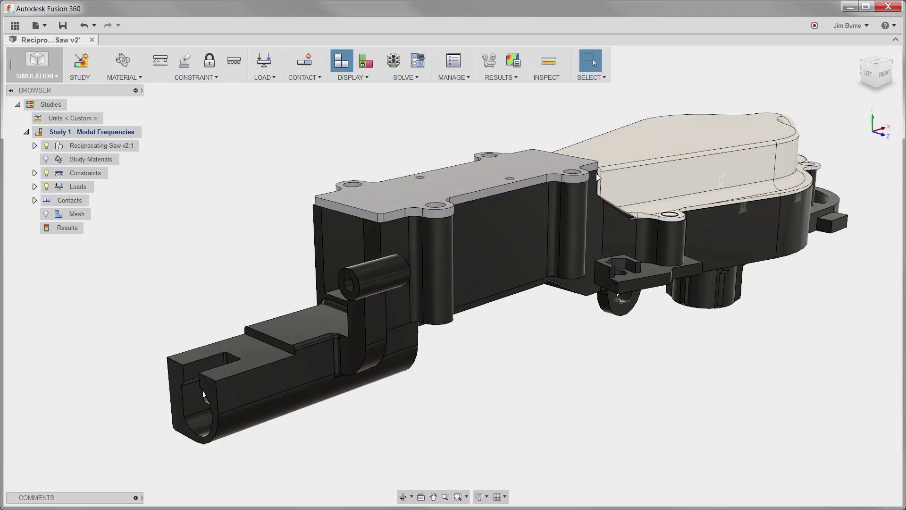
Step: Solve the modal study and animate the Mode 1 shape at 124.2 Hz, then close the animation
{"action": "left_click", "coordinate": [394, 62]}
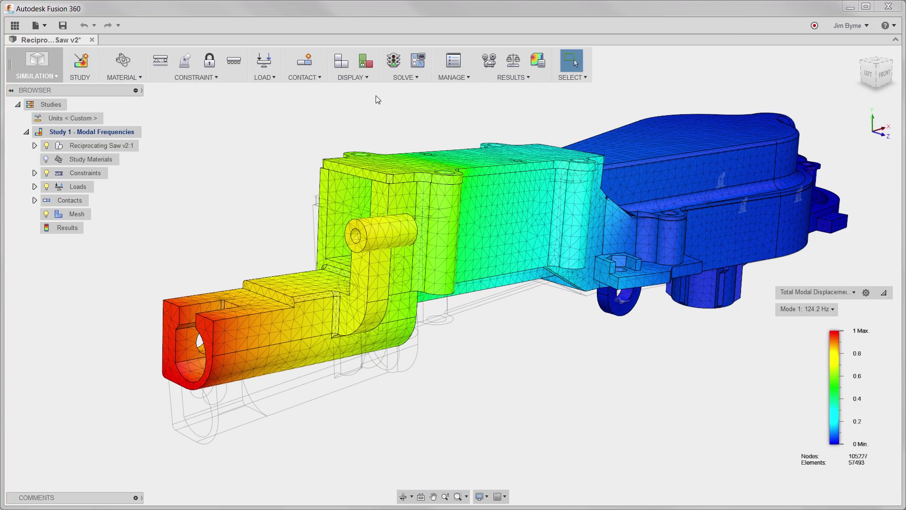
{"action": "left_click", "coordinate": [489, 61]}
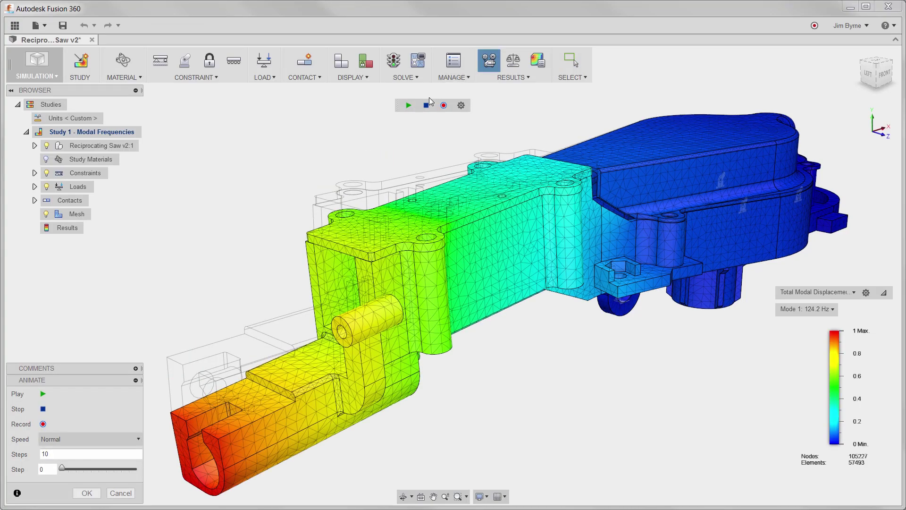
{"action": "left_click", "coordinate": [409, 105]}
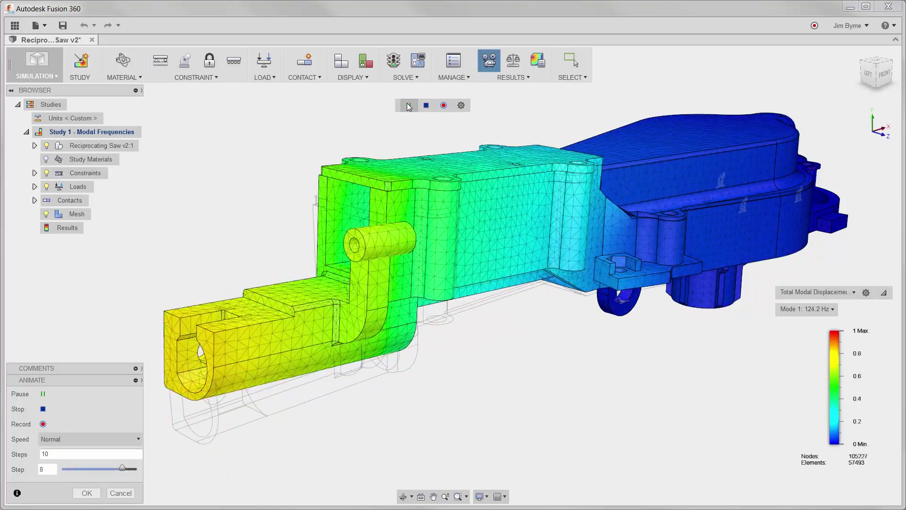
{"action": "left_click", "coordinate": [409, 105]}
{"action": "key", "text": "Escape"}
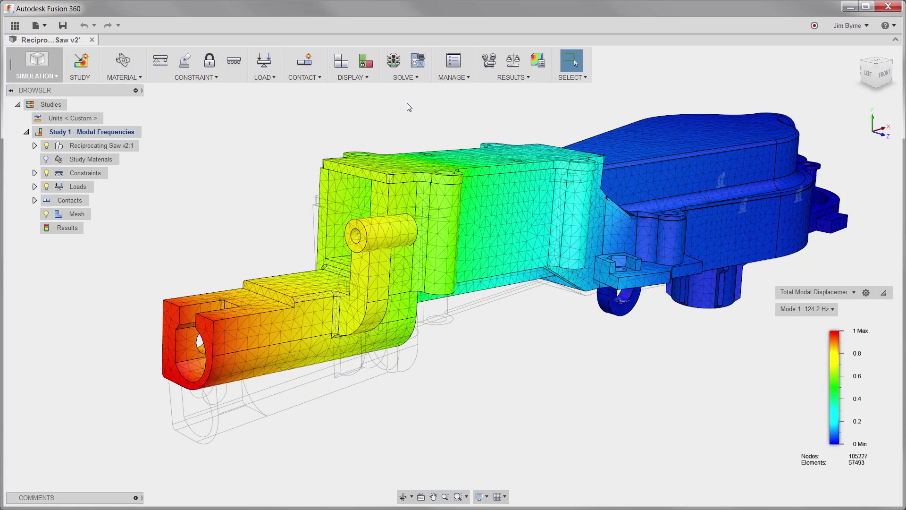
Step: Apply a frictionless constraint to the top and side faces of the saw's front end
{"action": "left_click", "coordinate": [235, 61]}
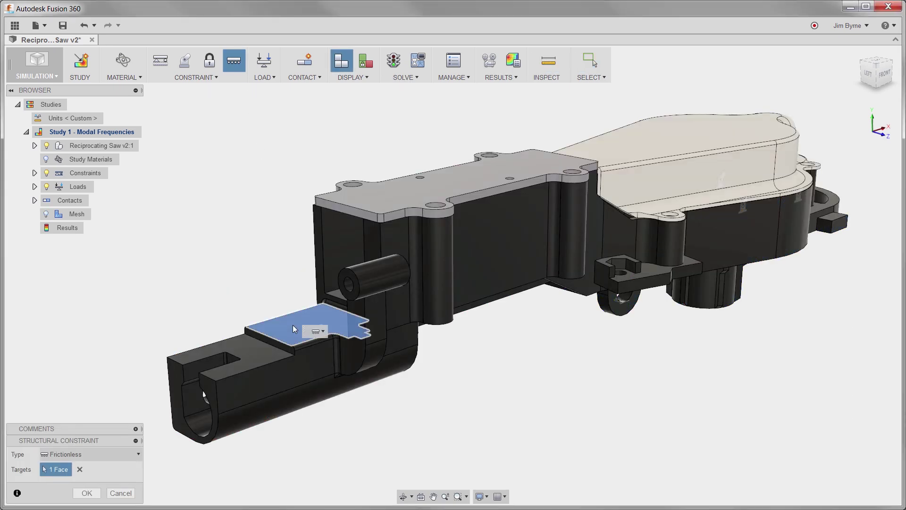
{"action": "left_click", "coordinate": [293, 325]}
{"action": "left_click", "coordinate": [299, 364]}
{"action": "right_click", "coordinate": [298, 364]}
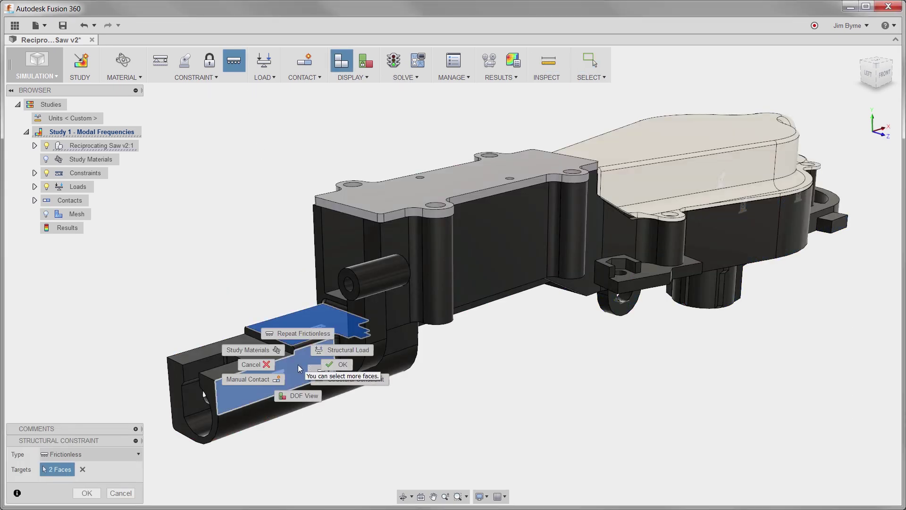
{"action": "left_click", "coordinate": [338, 364]}
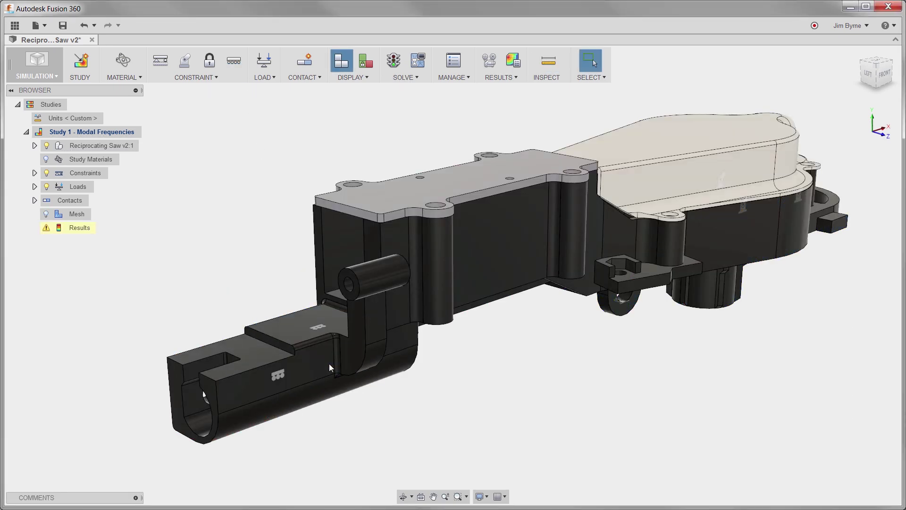
Step: Re-solve the study and animate the new Mode 1 shape at 349.9 Hz
{"action": "left_click", "coordinate": [394, 62]}
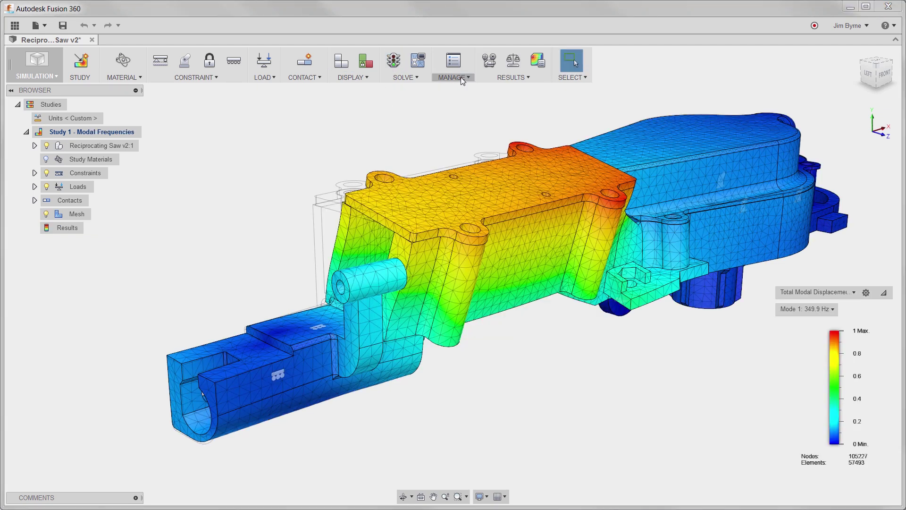
{"action": "left_click", "coordinate": [487, 64]}
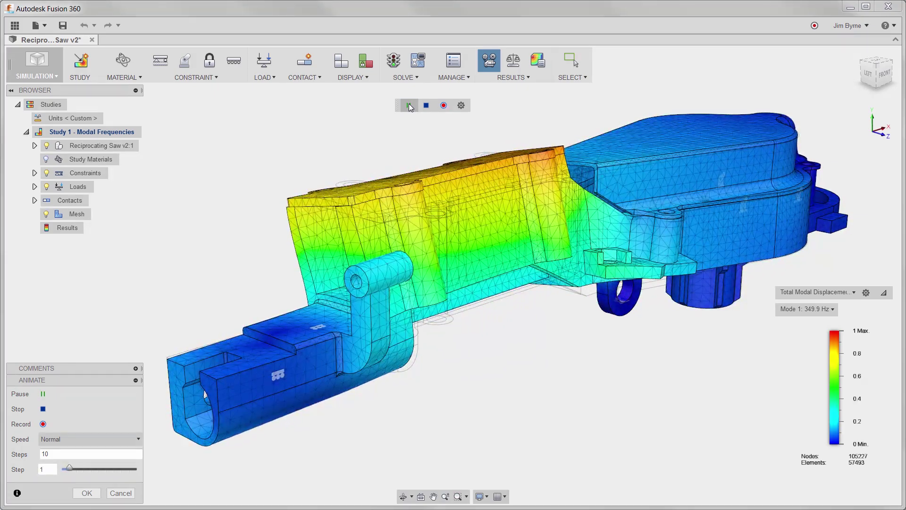
{"action": "left_click", "coordinate": [409, 105]}
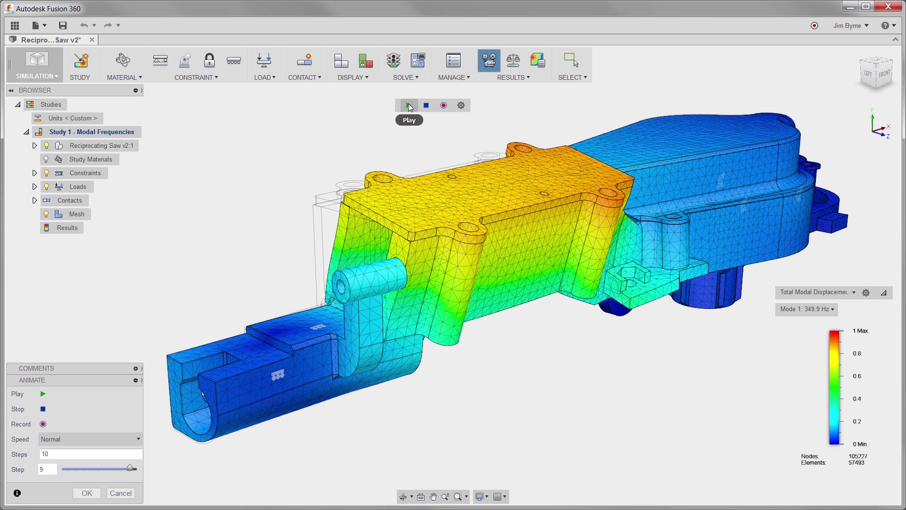
{"action": "left_click", "coordinate": [46, 71]}
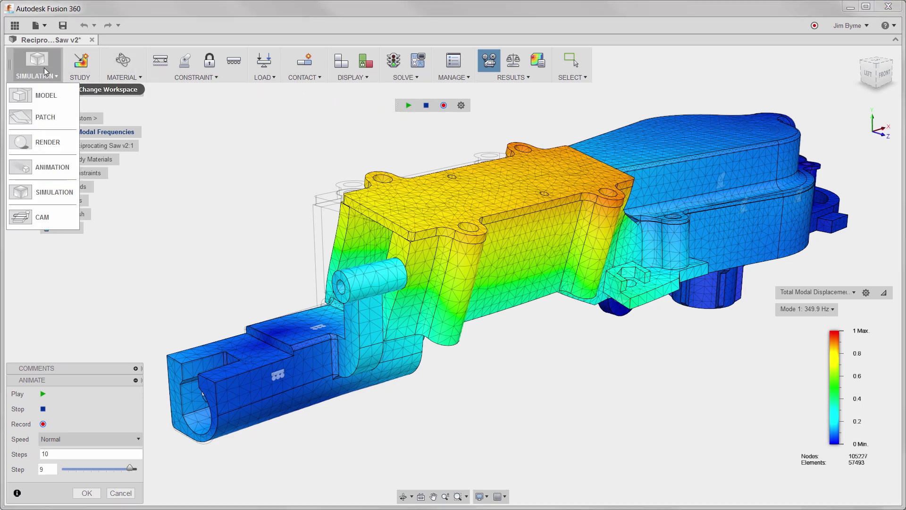
Step: Start a live review and ask in chat 'How should we decrease the vibration in the center'
{"action": "left_click", "coordinate": [46, 91]}
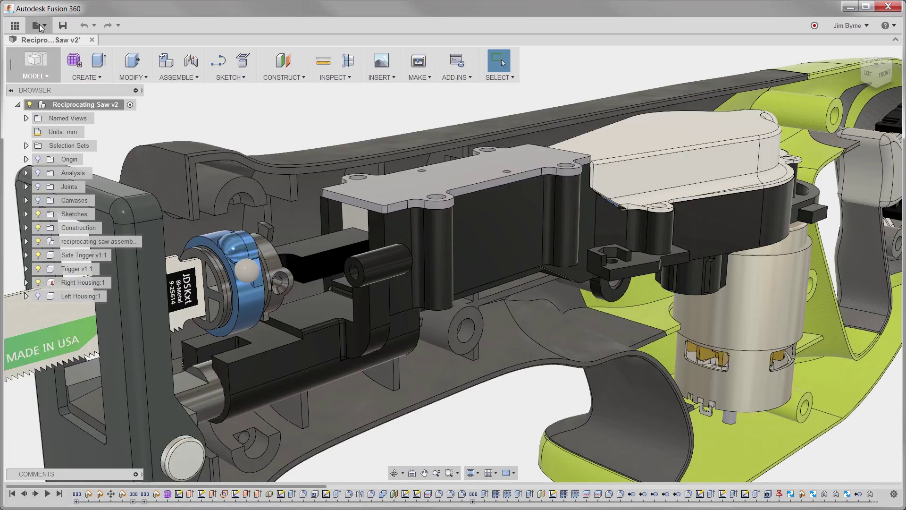
{"action": "left_click", "coordinate": [39, 25]}
{"action": "left_click", "coordinate": [53, 144]}
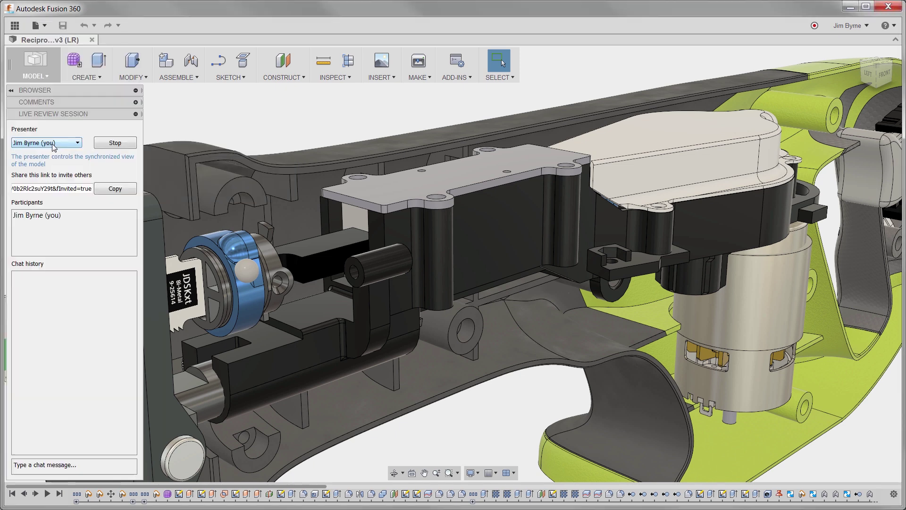
{"action": "left_click", "coordinate": [78, 466]}
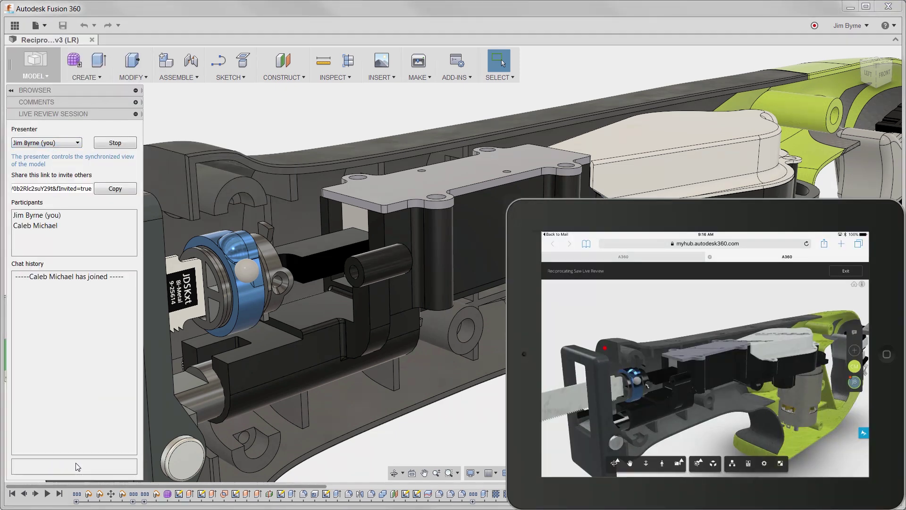
{"action": "type", "text": "How should we decrease the vibration in the center of the gear housing?"}
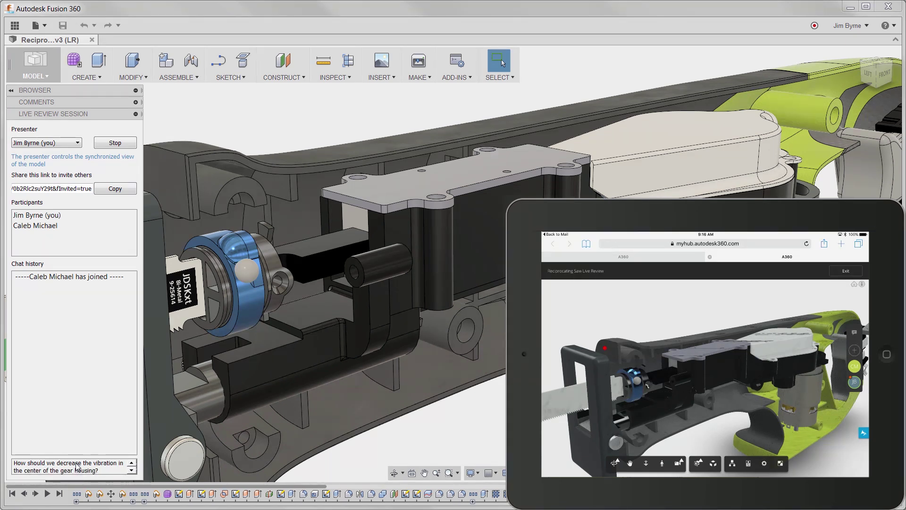
{"action": "key", "text": "Return"}
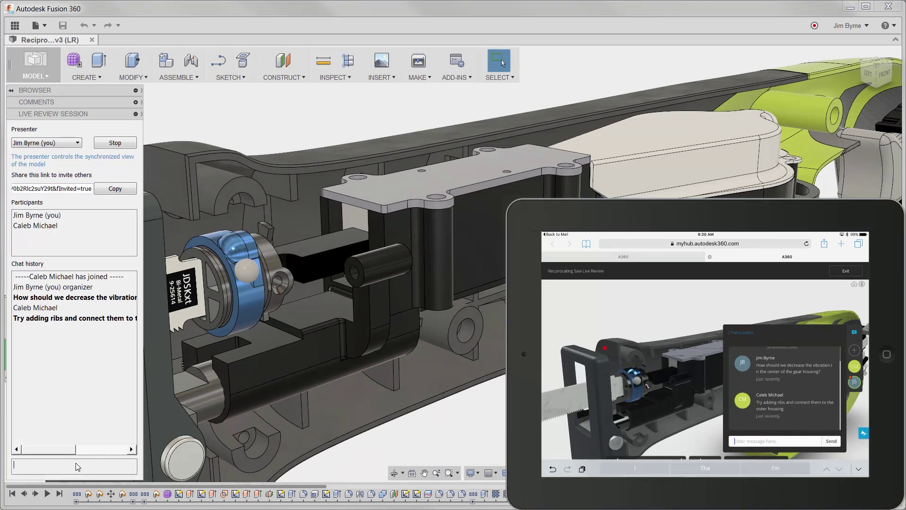
Step: Delete the blue vertical cylinder feature from the housing design
{"action": "left_click", "coordinate": [434, 285]}
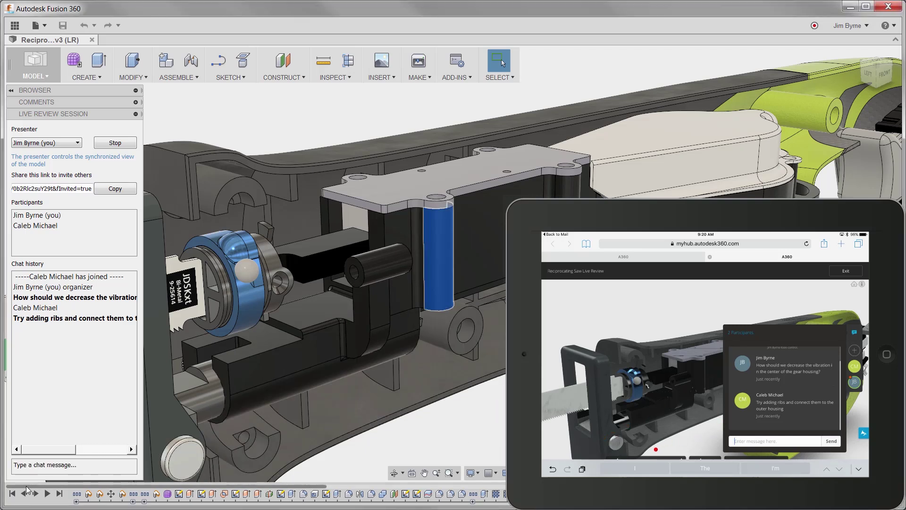
{"action": "left_click_drag", "start_coordinate": [27, 487], "coordinate": [548, 487]}
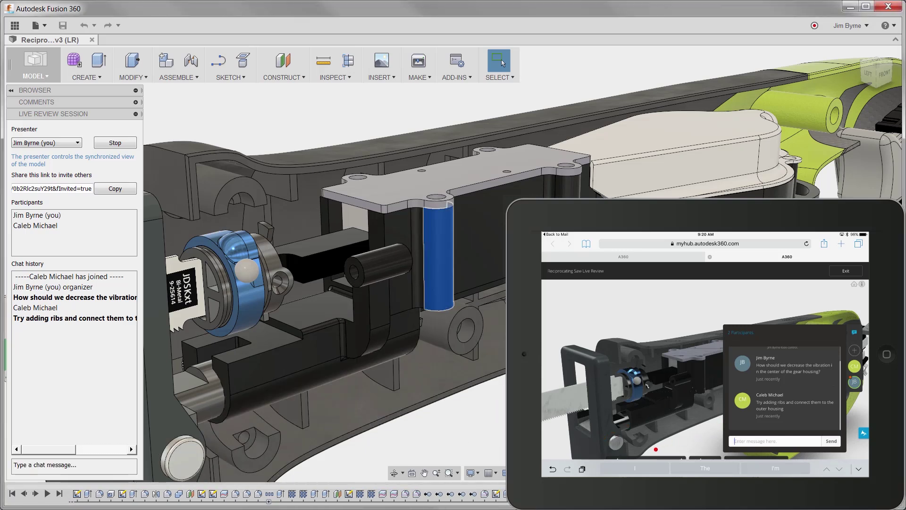
{"action": "left_click", "coordinate": [835, 494]}
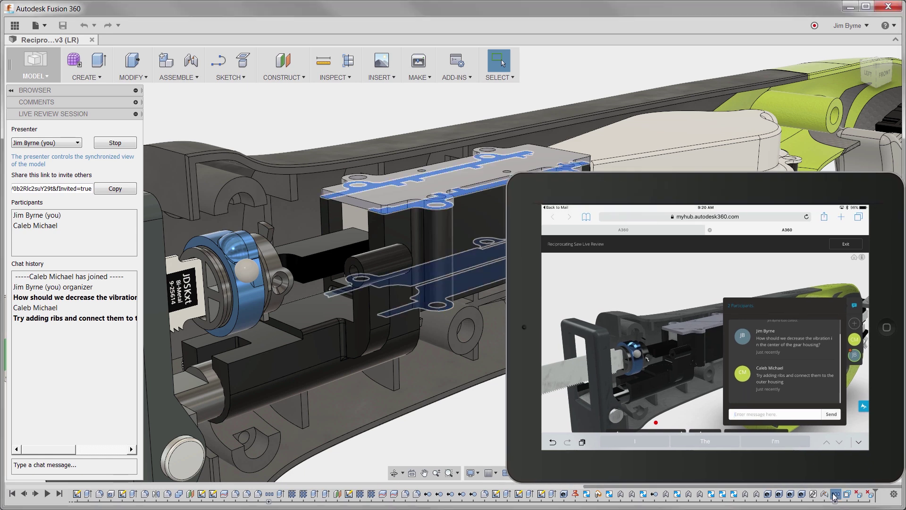
{"action": "key", "text": "Delete"}
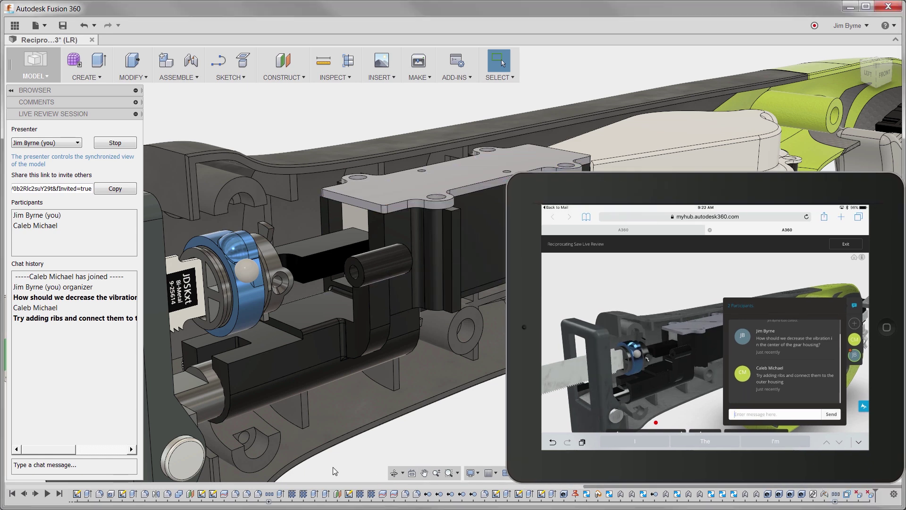
Step: Reply 'Good thought. I'll give that a try and get back' in the review chat
{"action": "left_click", "coordinate": [117, 470]}
{"action": "type", "text": "Good thought."}
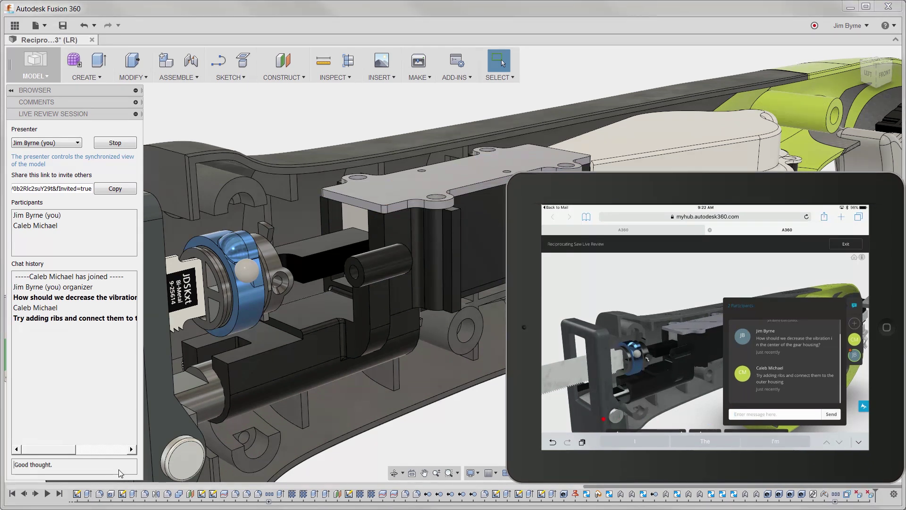
{"action": "type", "text": "  I'll give that a try and get back to you soon."}
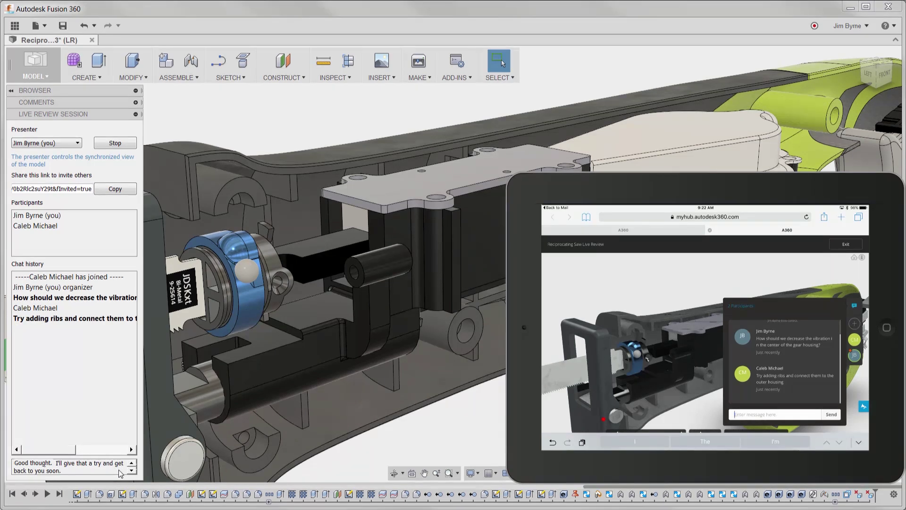
{"action": "key", "text": "Return"}
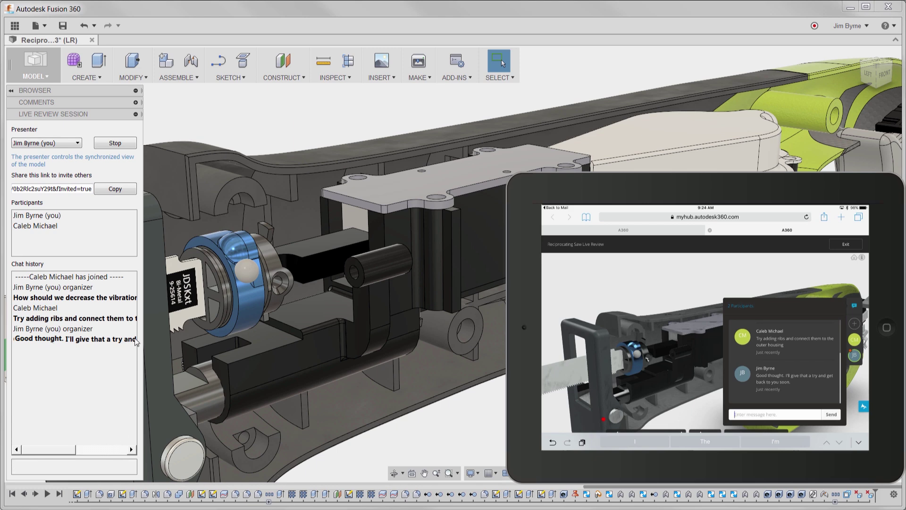
Step: End the live review session and return to the Simulation workspace
{"action": "left_click", "coordinate": [115, 143]}
{"action": "left_click", "coordinate": [36, 66]}
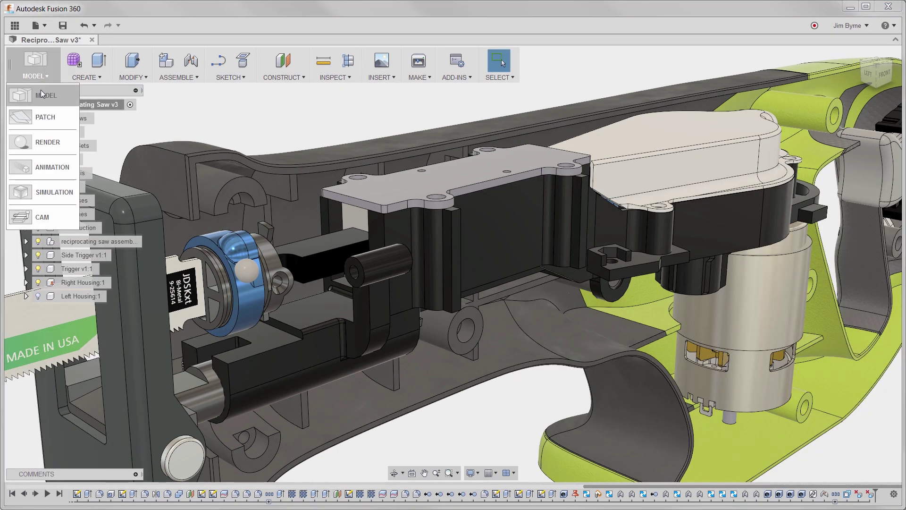
{"action": "left_click", "coordinate": [50, 190]}
Step: Add a Fixed constraint on four narrow vertical faces of the gearbox housing
{"action": "left_click", "coordinate": [210, 66]}
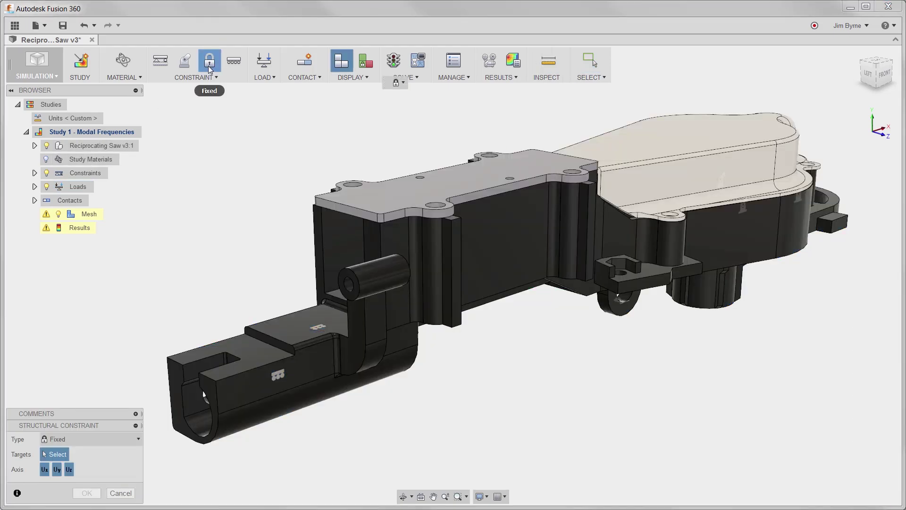
{"action": "left_click", "coordinate": [454, 243]}
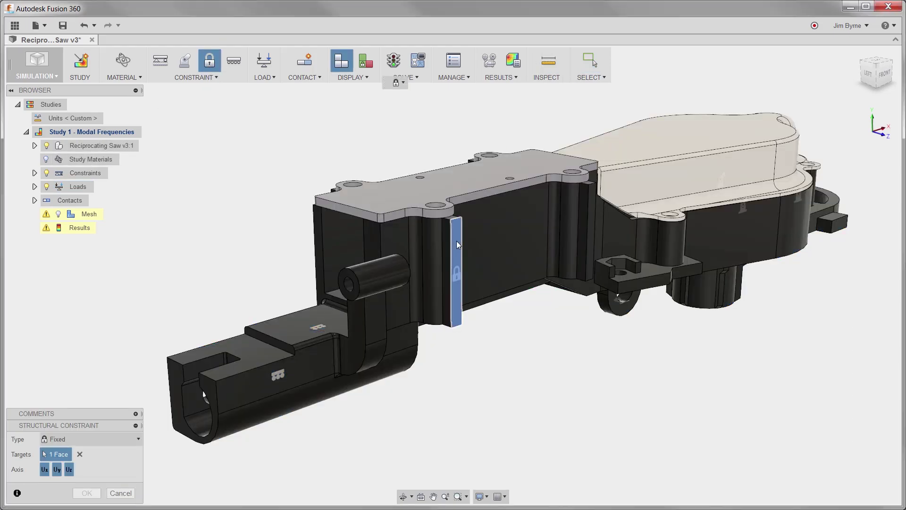
{"action": "left_click", "coordinate": [592, 226]}
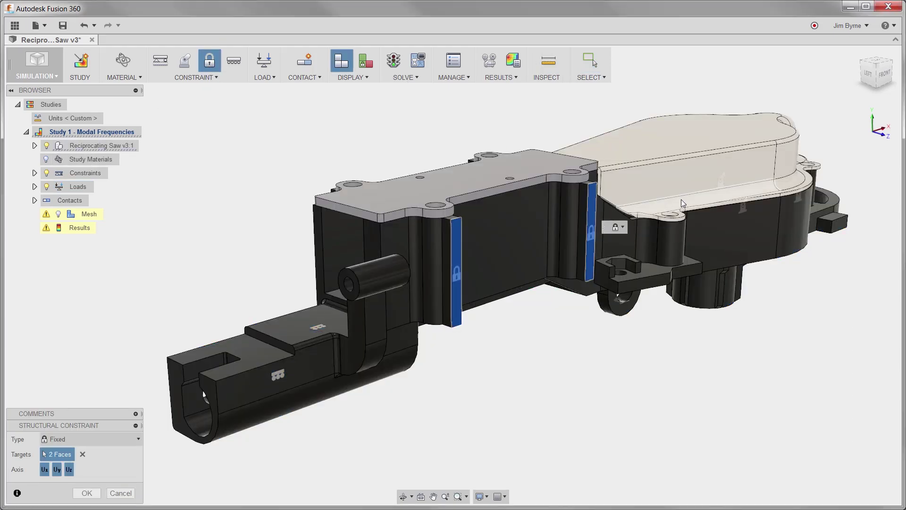
{"action": "left_click", "coordinate": [862, 65]}
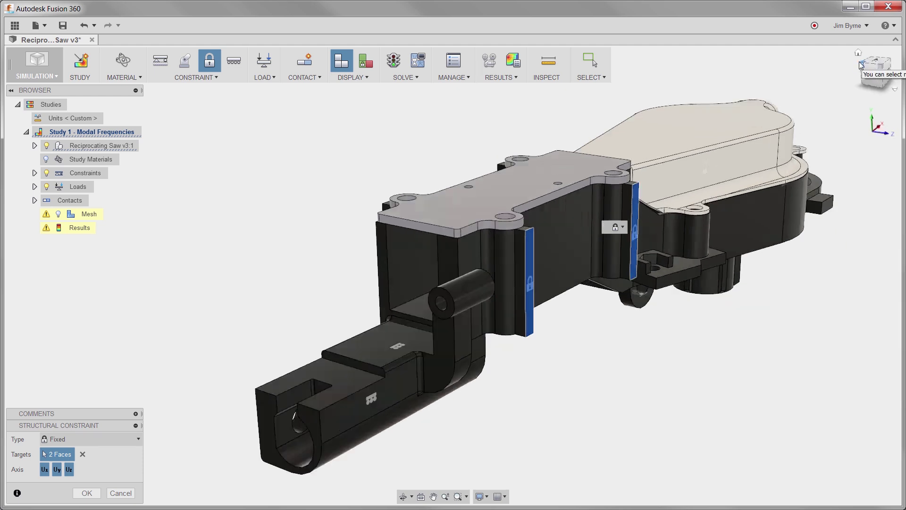
{"action": "scroll", "coordinate": [583, 171], "scroll_direction": "up", "scroll_amount": 5}
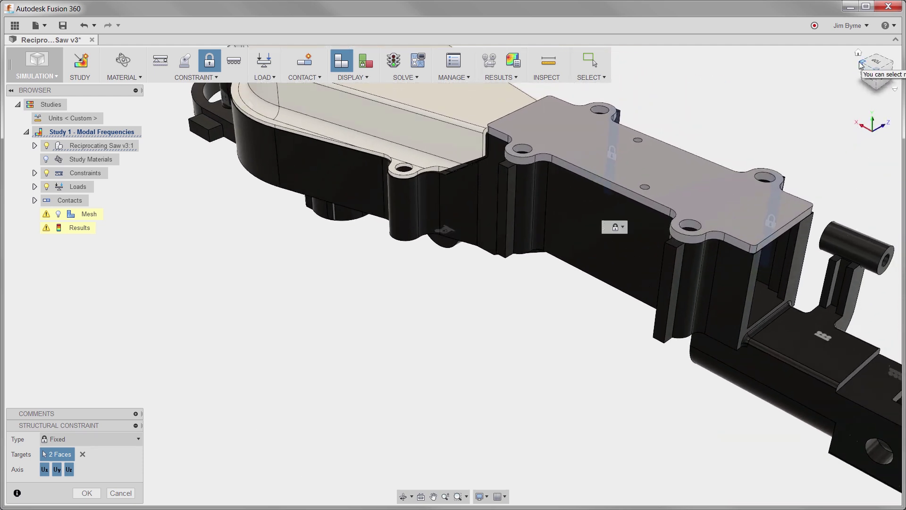
{"action": "left_click", "coordinate": [428, 227]}
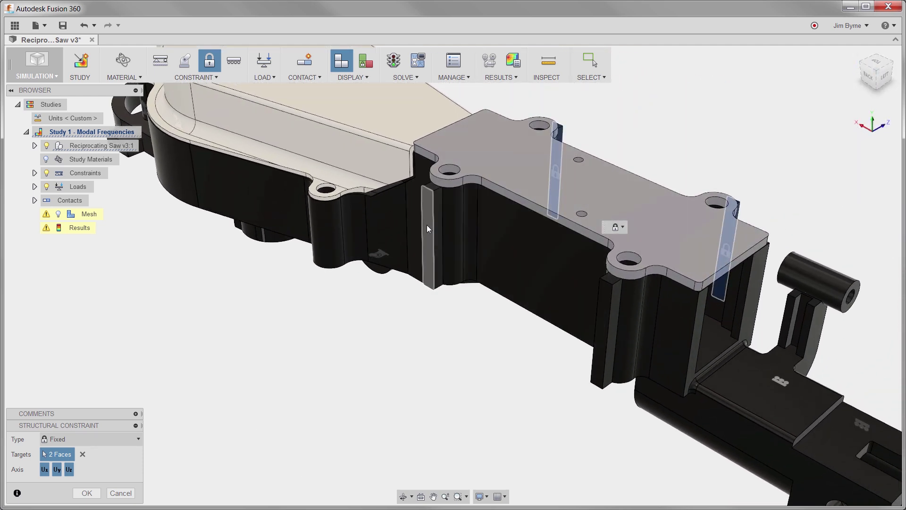
{"action": "left_click", "coordinate": [609, 323]}
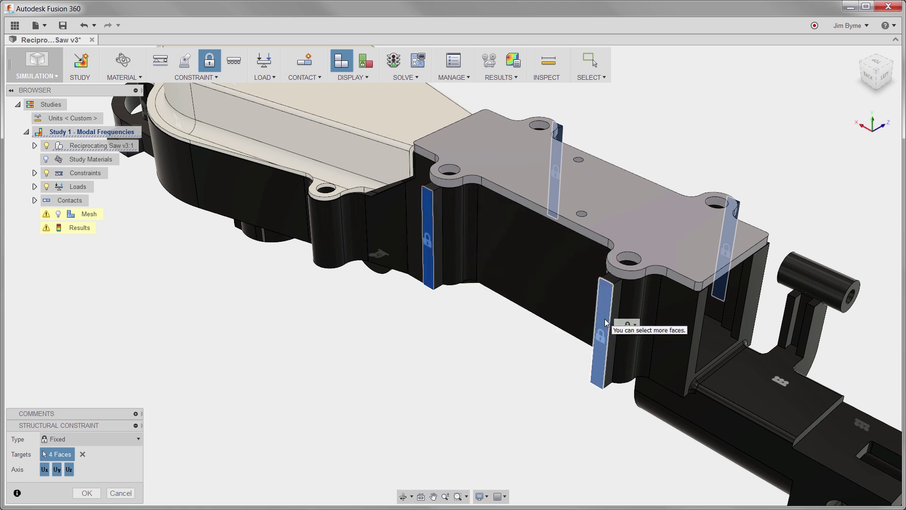
{"action": "right_click", "coordinate": [607, 322]}
{"action": "key", "text": "Return"}
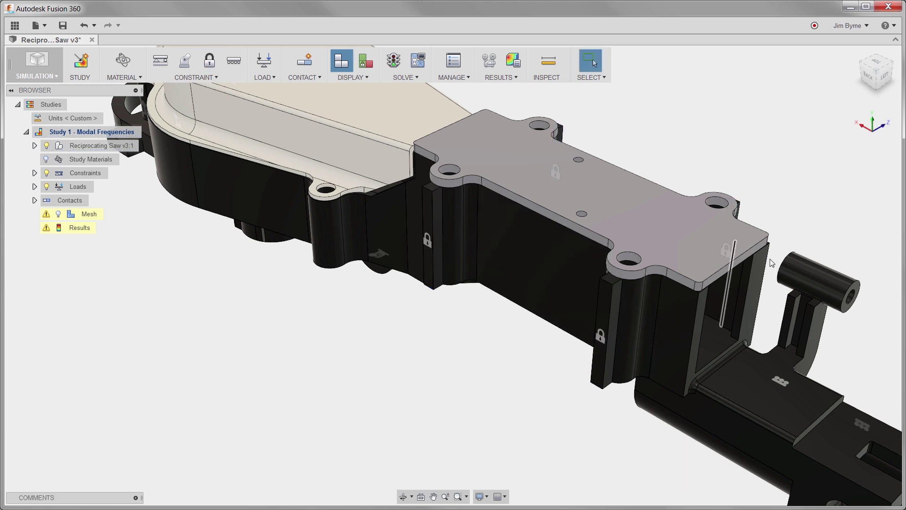
{"action": "left_click", "coordinate": [890, 69]}
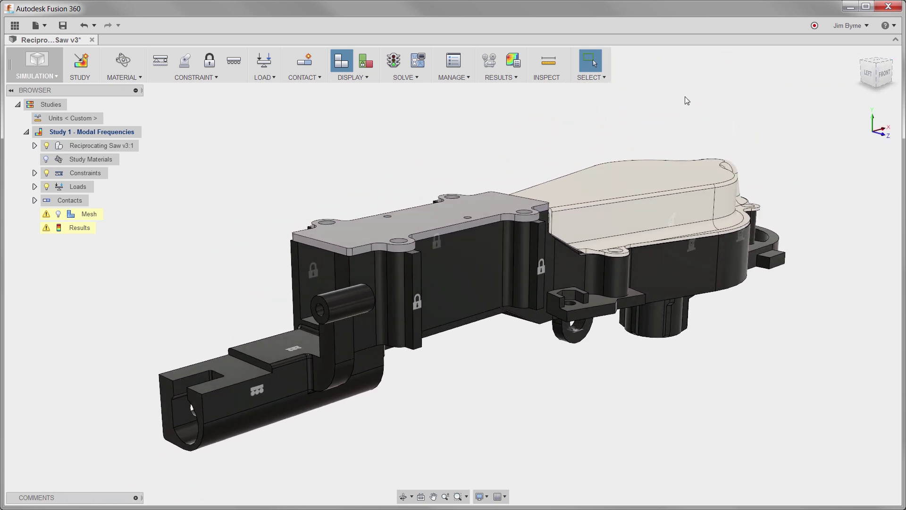
Step: Re-solve the modal study, check Mode 1 reads 976 Hz, and open the Study Report dialog
{"action": "left_click", "coordinate": [394, 60]}
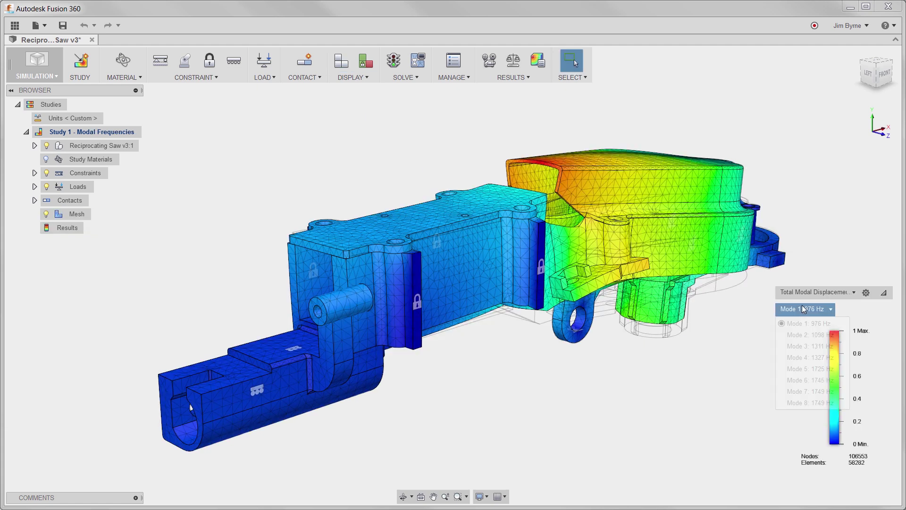
{"action": "left_click", "coordinate": [804, 309]}
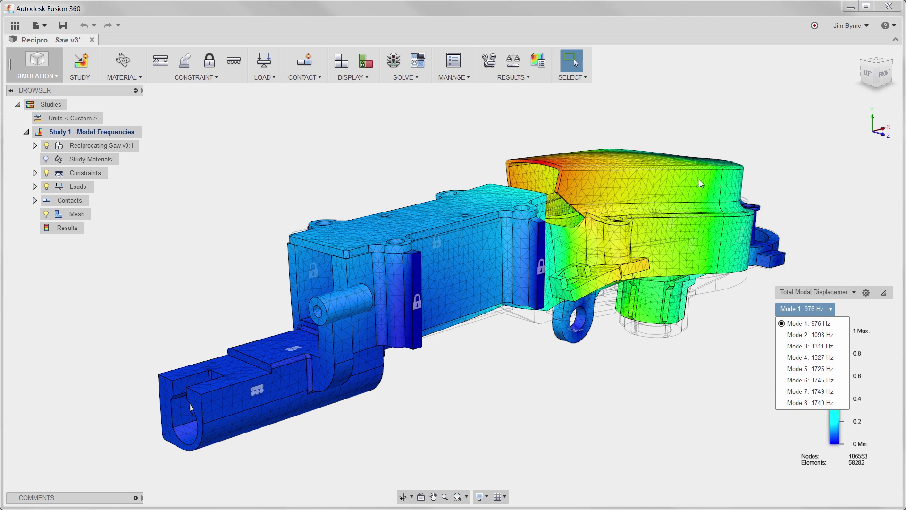
{"action": "left_click", "coordinate": [540, 64]}
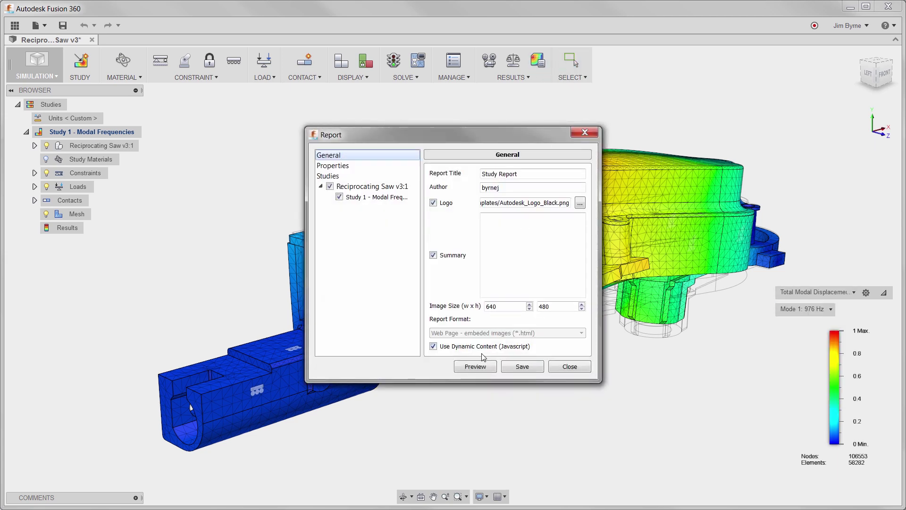
Step: Preview the study report, scroll to its Result Summary (976–1749 Hz modes), then close it
{"action": "left_click", "coordinate": [475, 366]}
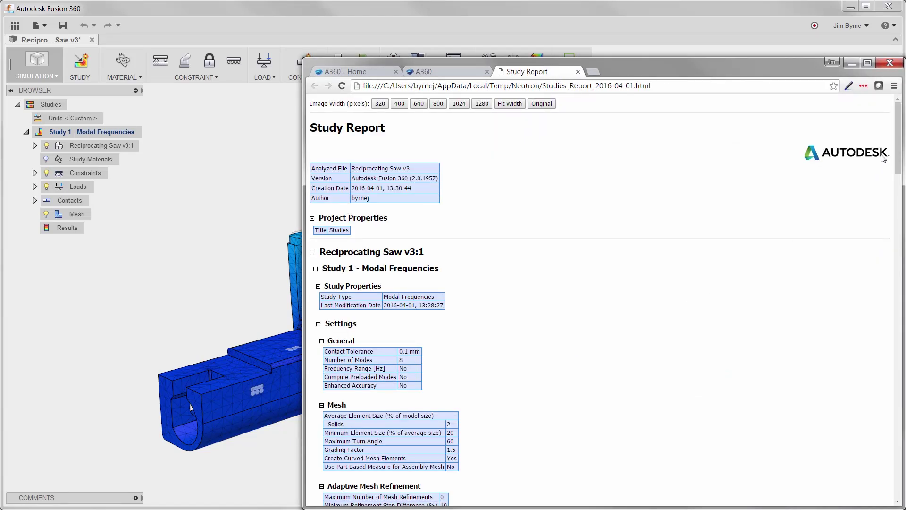
{"action": "left_click_drag", "start_coordinate": [897, 144], "coordinate": [879, 473]}
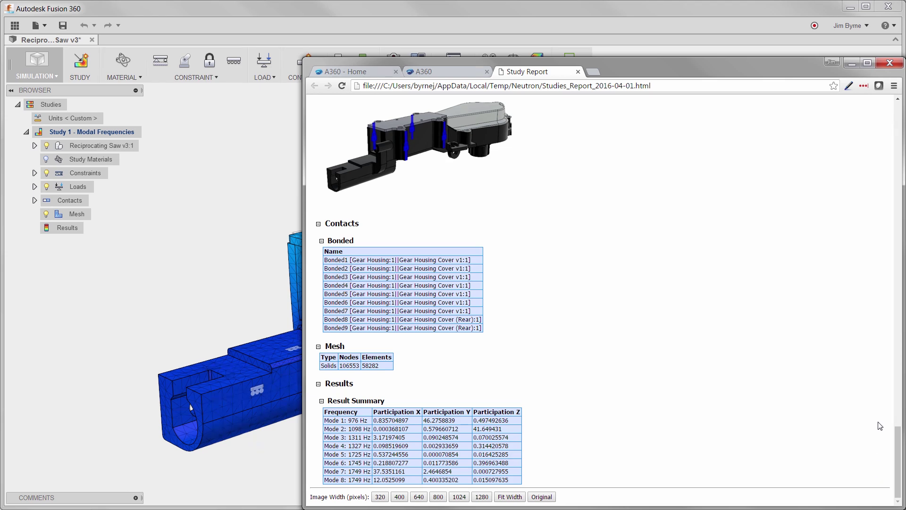
{"action": "left_click", "coordinate": [889, 63]}
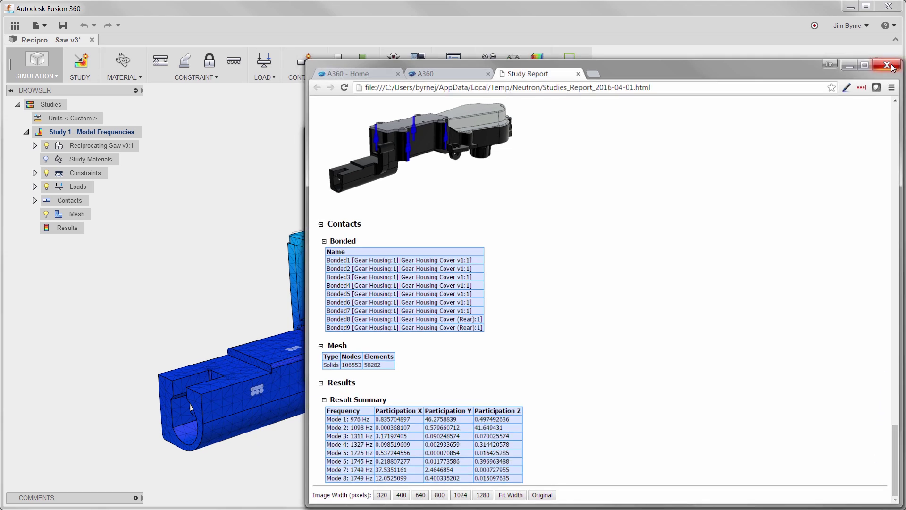
Step: Close the report, switch to the MODEL workspace, unhide Left Housing:1 and fit the saw in view
{"action": "left_click", "coordinate": [582, 370]}
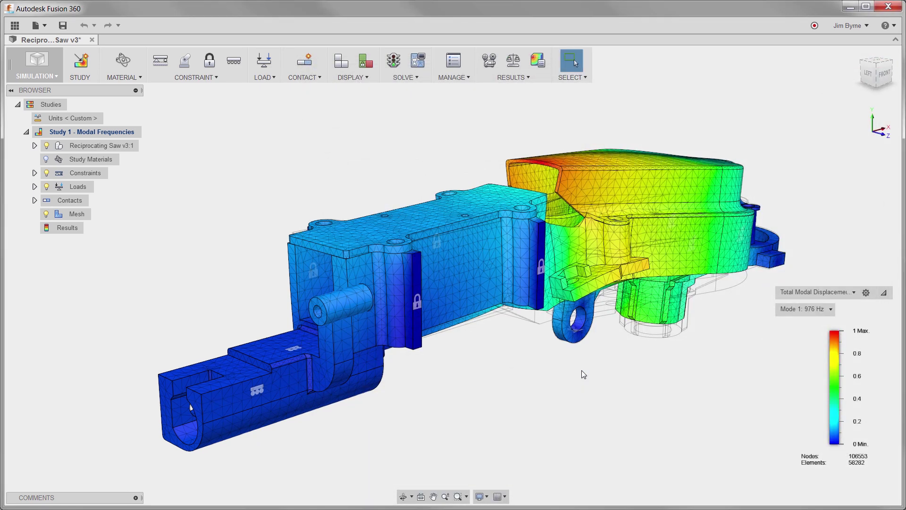
{"action": "left_click", "coordinate": [38, 71]}
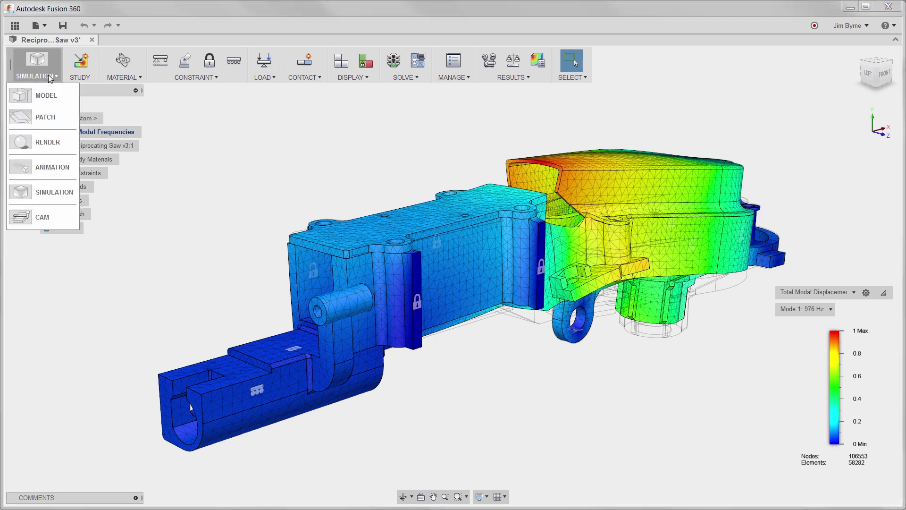
{"action": "left_click", "coordinate": [46, 94]}
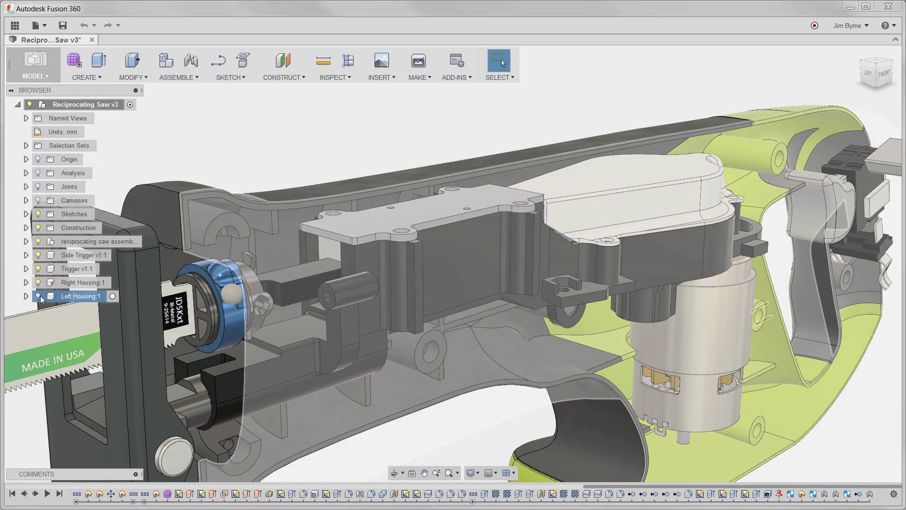
{"action": "left_click", "coordinate": [38, 297]}
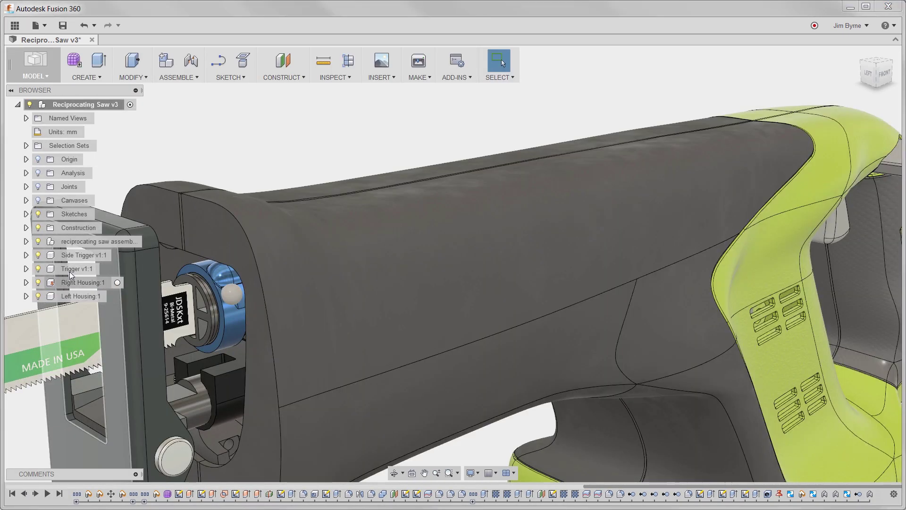
{"action": "key", "text": "F6"}
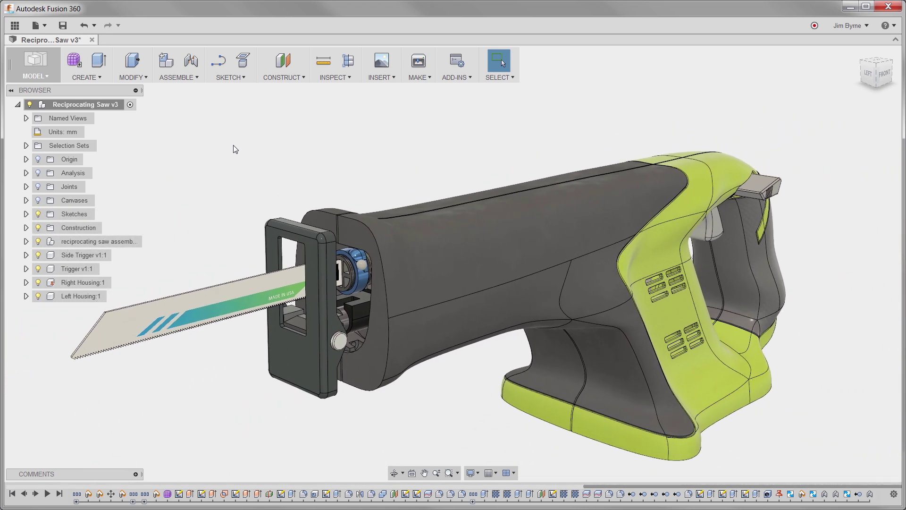
Step: Save a new version described as 'Added the ribs to improve vibration'
{"action": "left_click", "coordinate": [62, 26]}
{"action": "type", "text": "Added the ribs to improve v"}
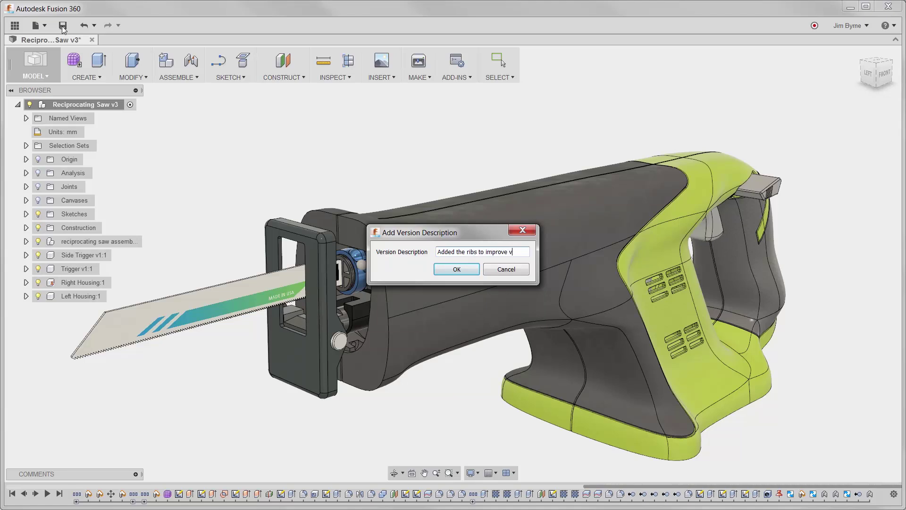
{"action": "type", "text": "ibration"}
{"action": "key", "text": "Return"}
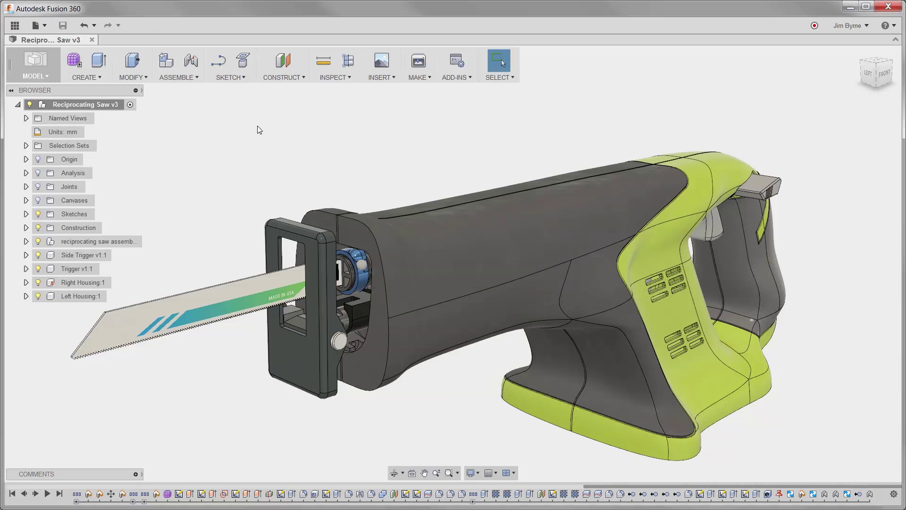